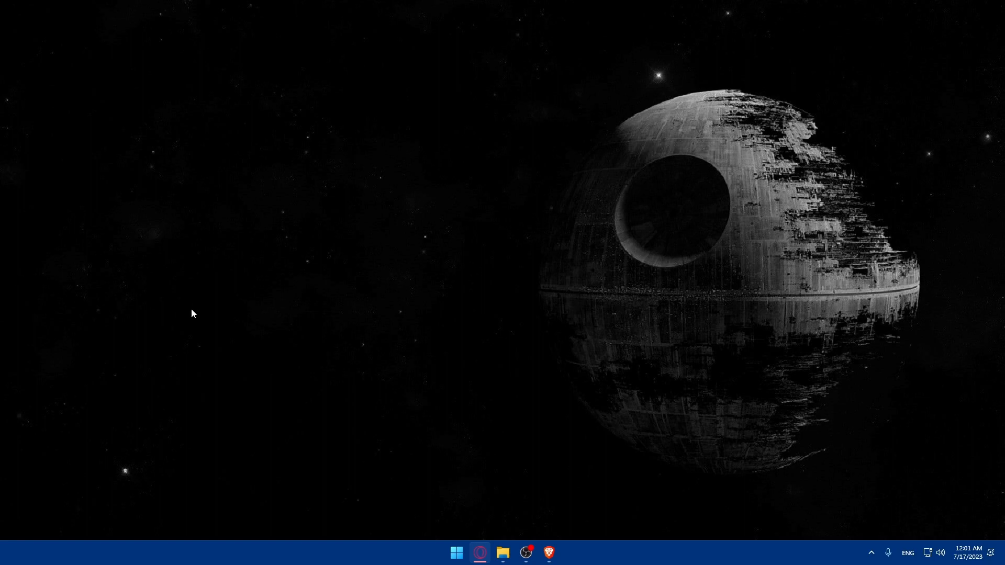
Open the Brave browser from the desktop
drag(549, 553, 502, 559)
click(503, 559)
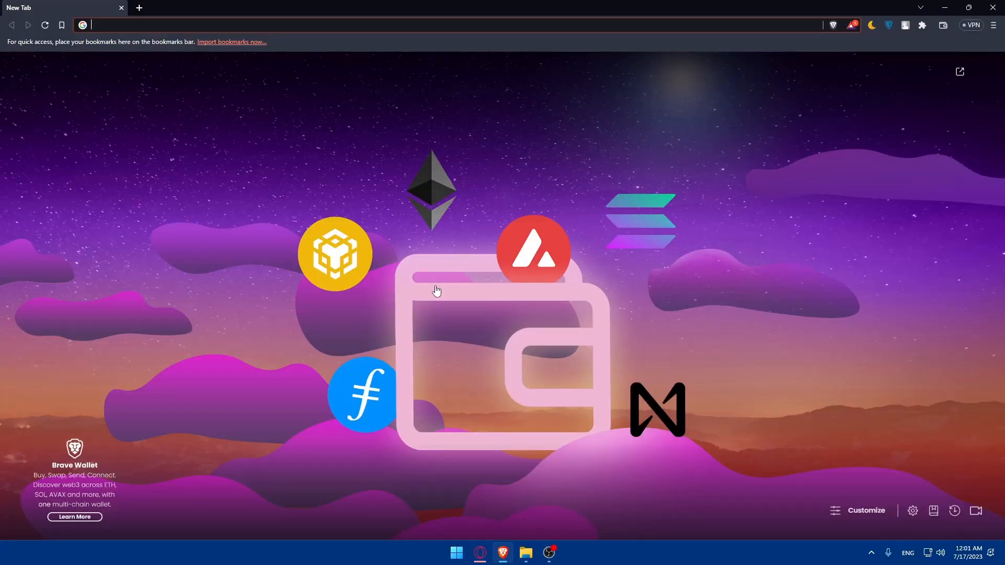
click(339, 181)
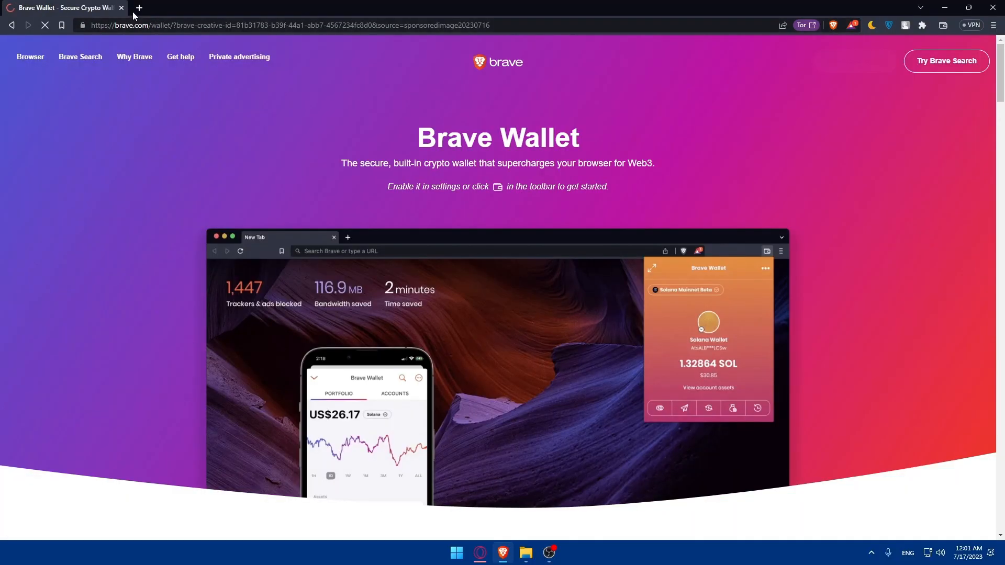
click(139, 9)
click(122, 9)
click(414, 176)
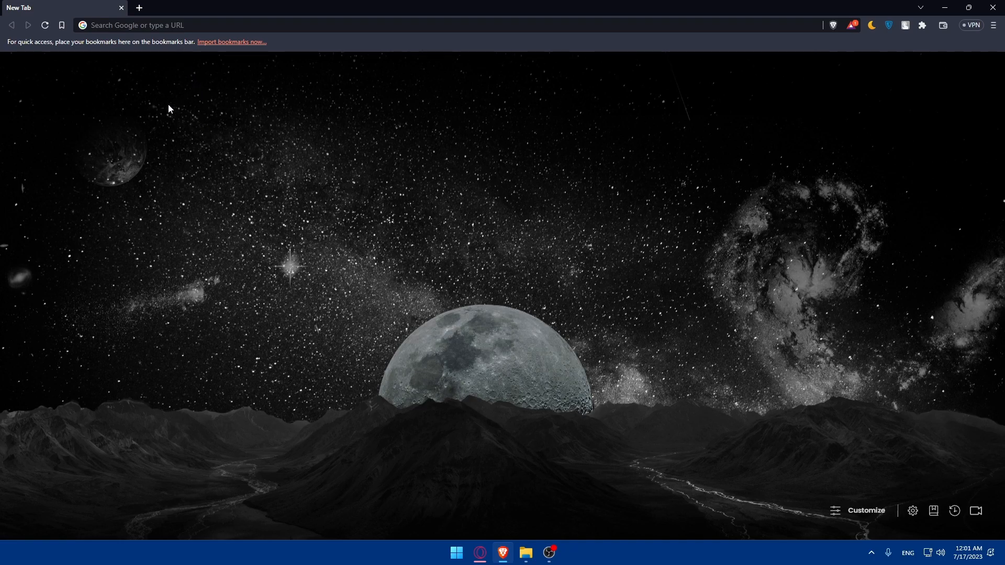
Go to the Shopify website at shopify.com
click(162, 24)
text(shopi)
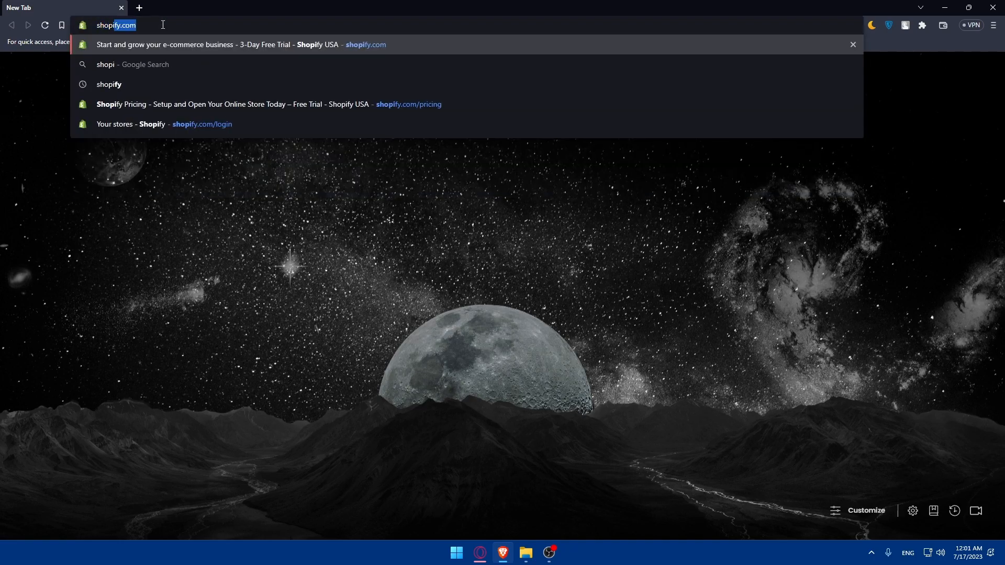
text(fy)
key(Return)
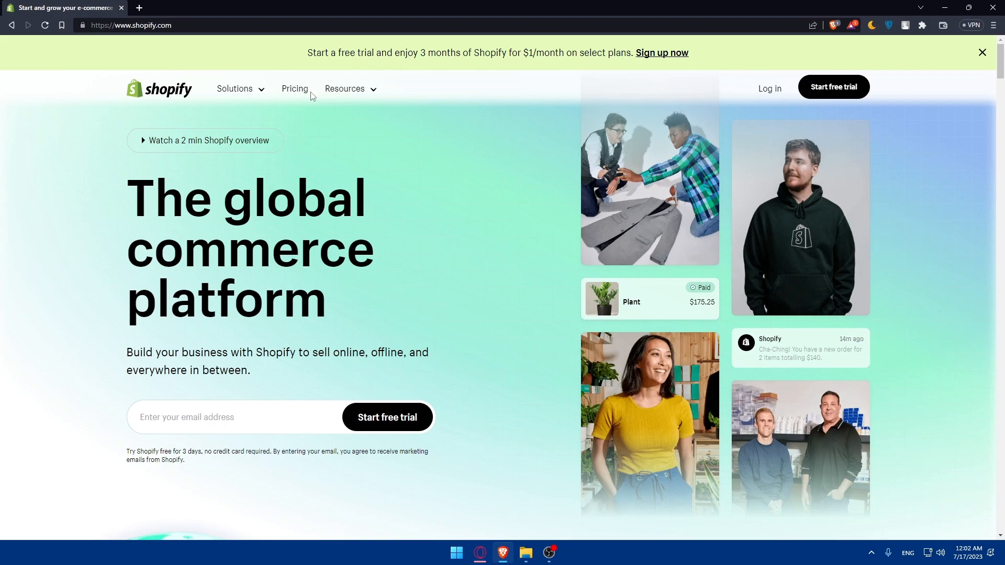
Log in to Shopify from the home page and open the store's admin
scroll(312, 198, down, 15)
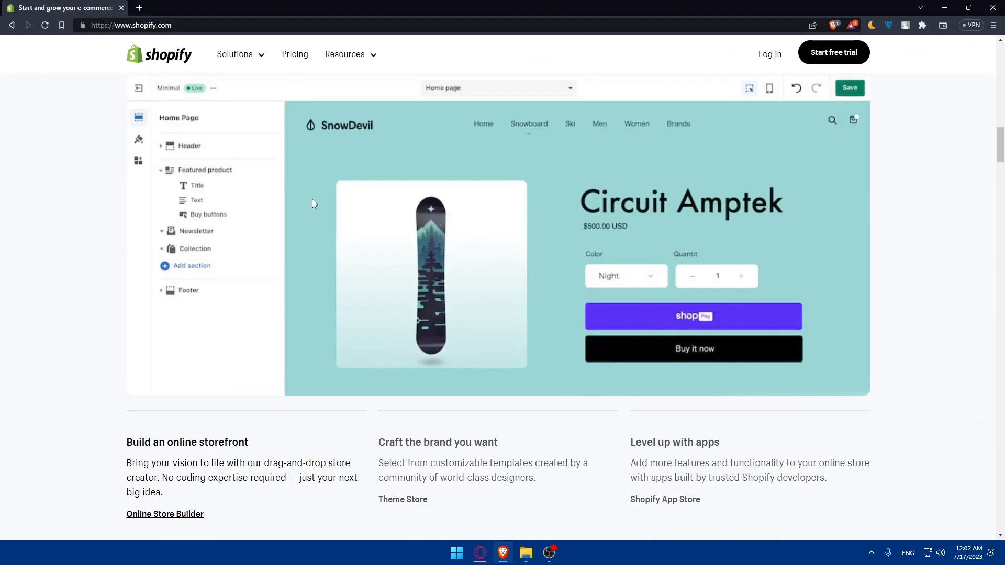
scroll(312, 199, up, 20)
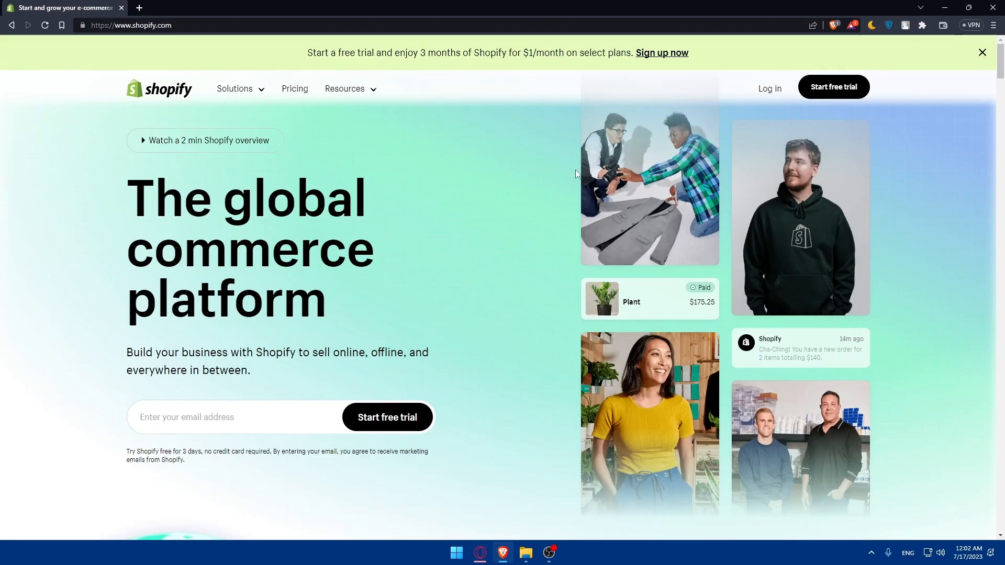
click(770, 88)
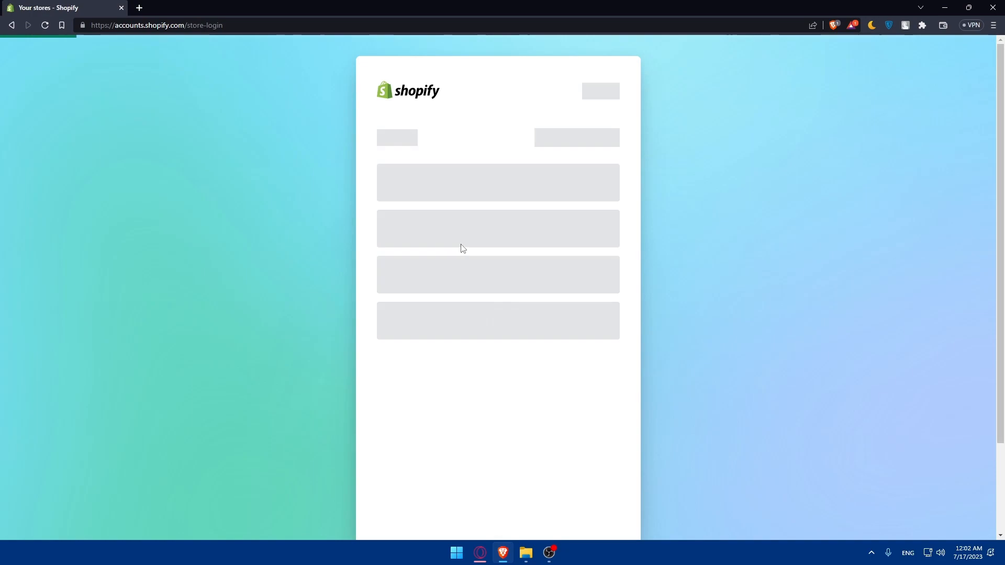
click(443, 260)
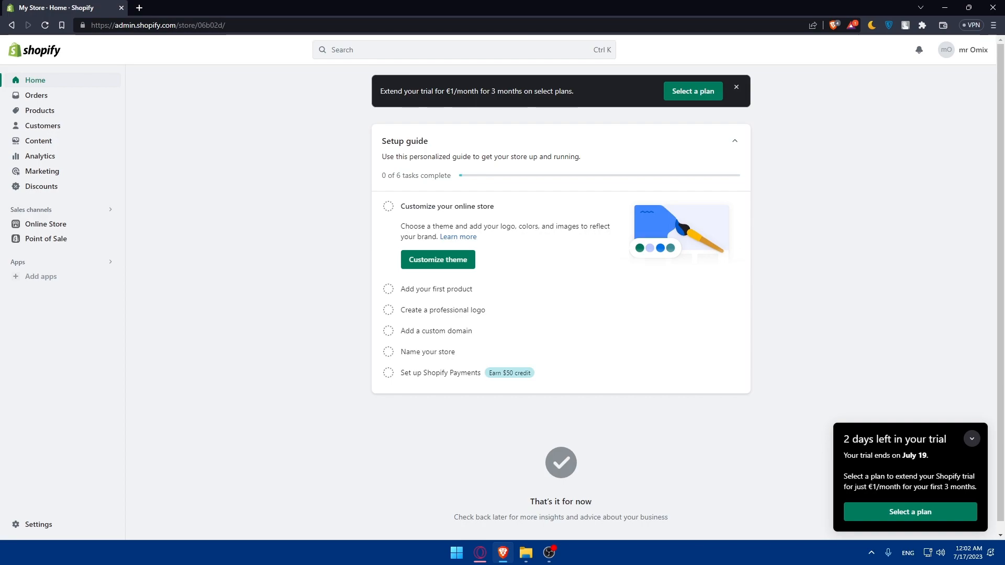
Open the Policies page in the store's settings
click(33, 524)
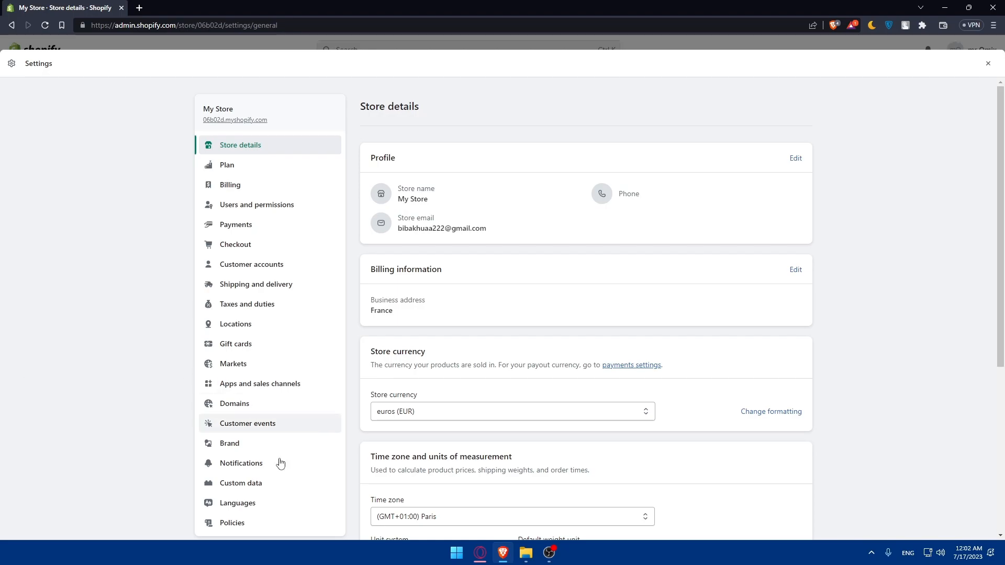
click(238, 528)
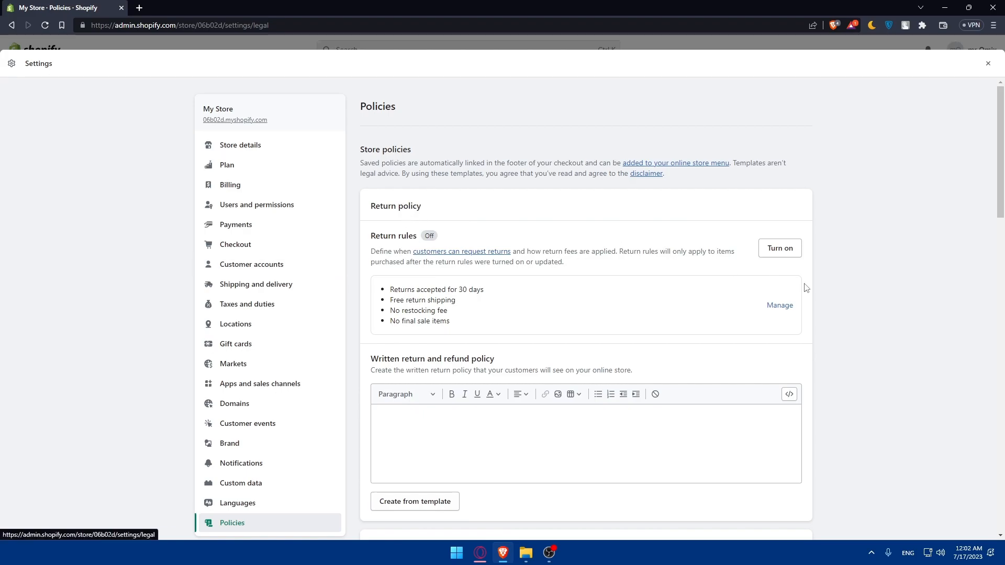
Review the store policy sections, from the return and refund policy down to the legal notice
scroll(451, 273, down, 5)
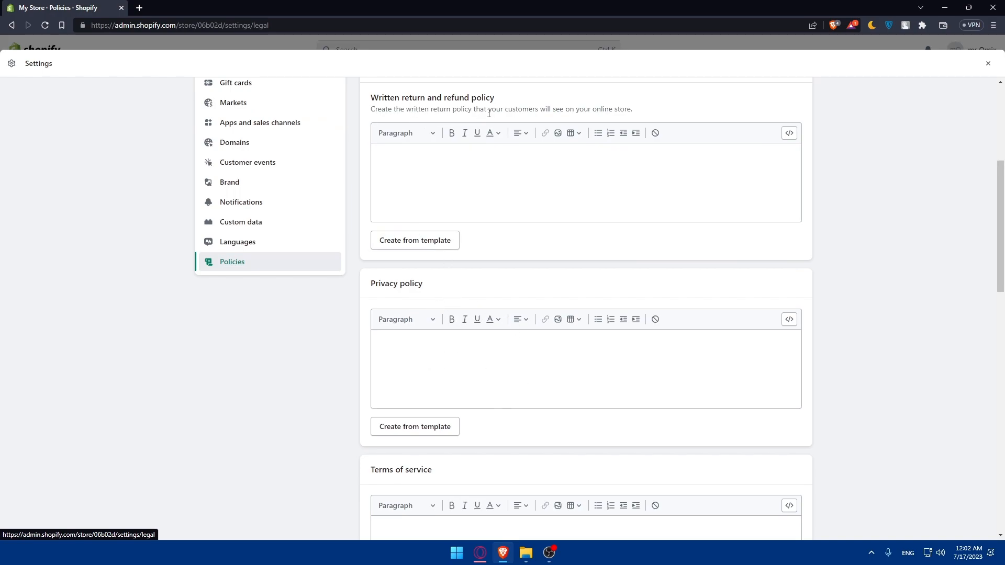
scroll(411, 380, down, 8)
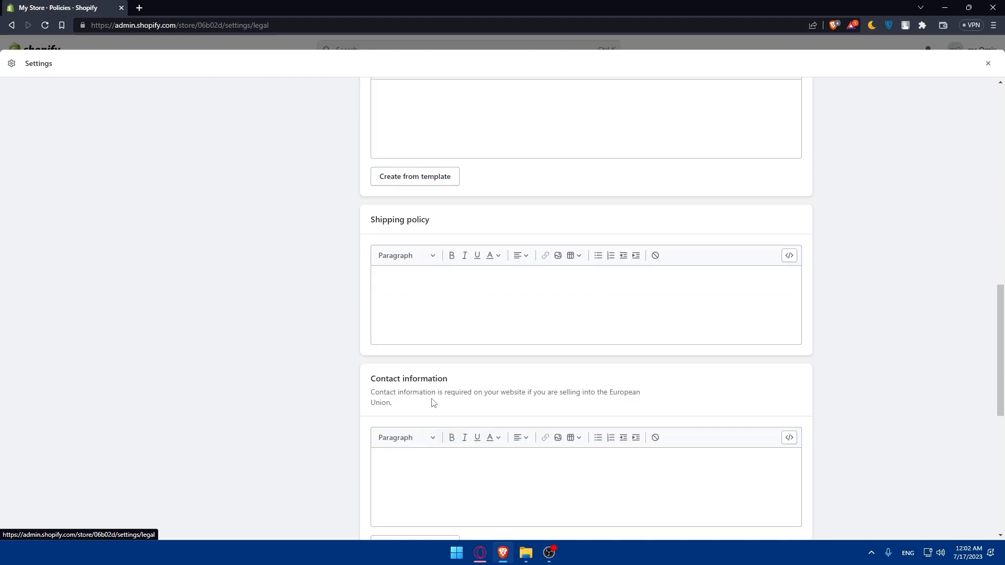
scroll(434, 335, up, 3)
scroll(425, 300, down, 2)
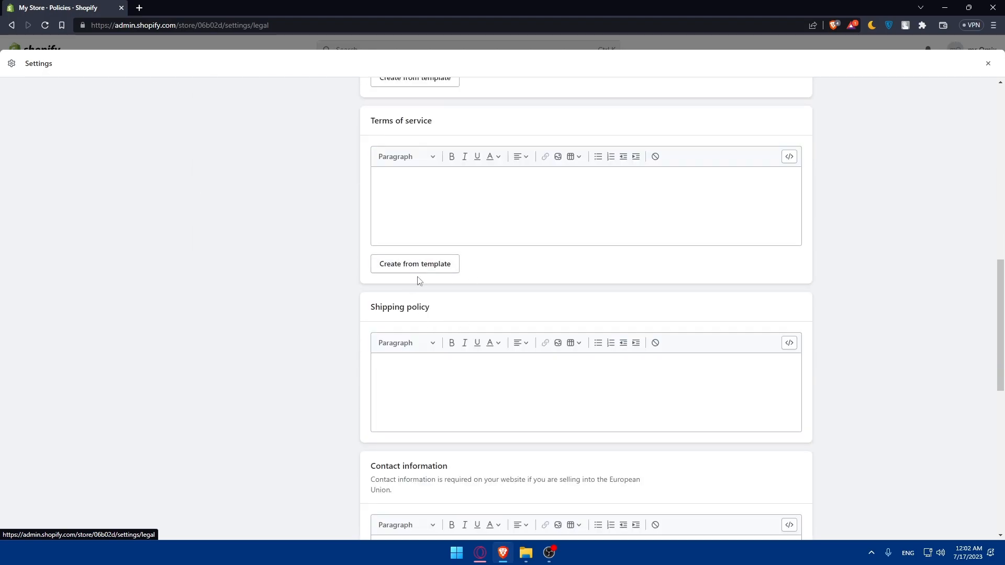
scroll(422, 324, down, 2)
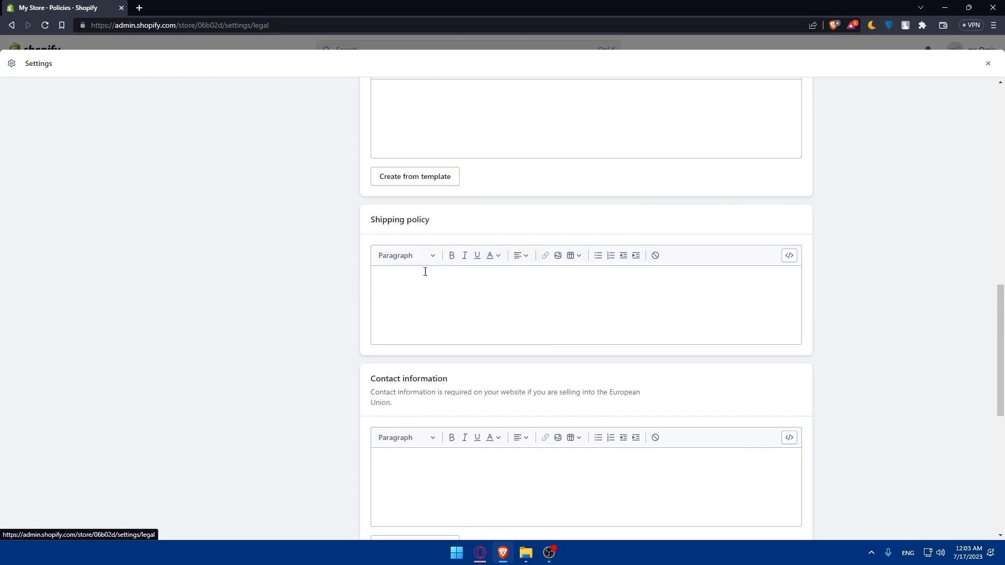
scroll(508, 296, down, 2)
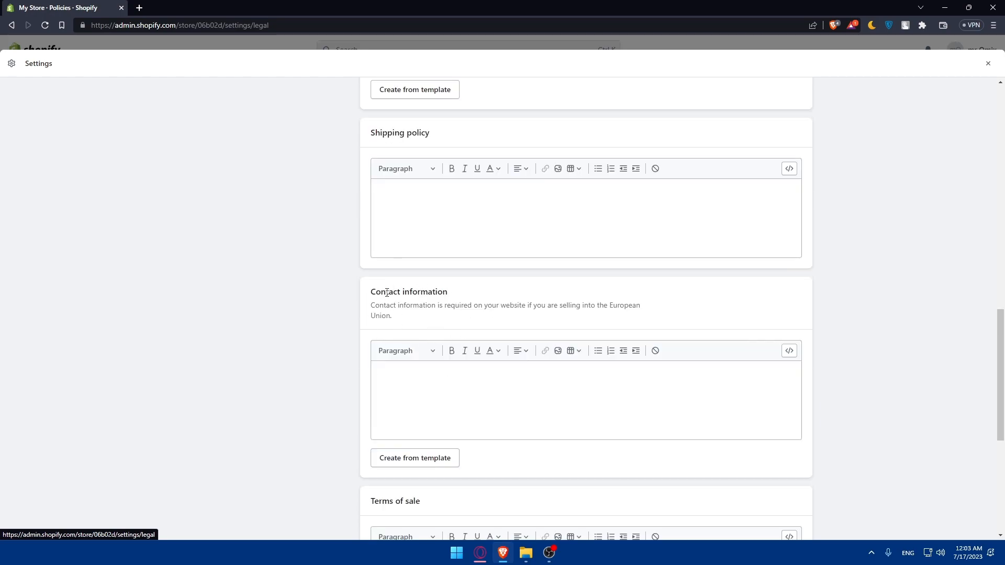
scroll(424, 398, down, 2)
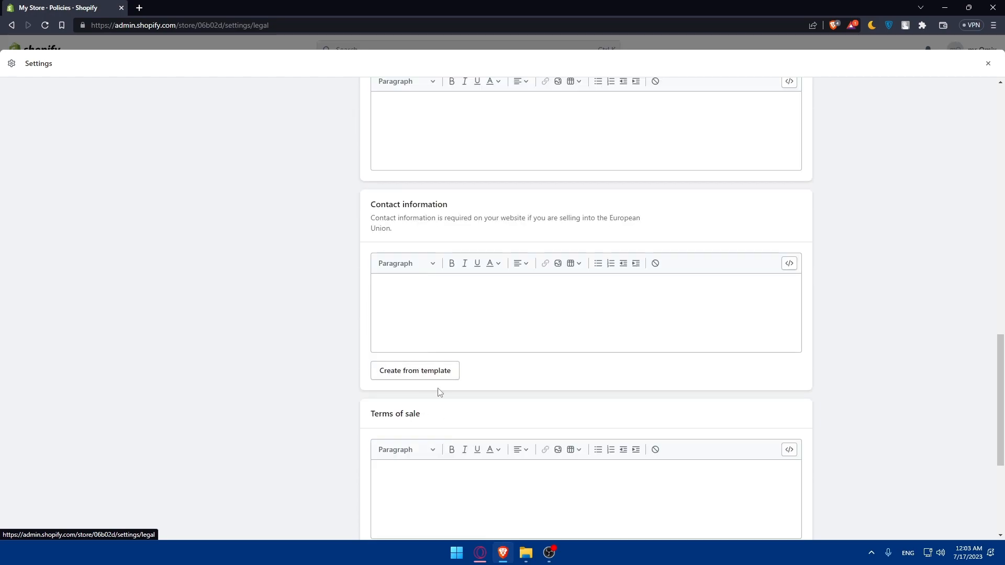
scroll(435, 384, down, 5)
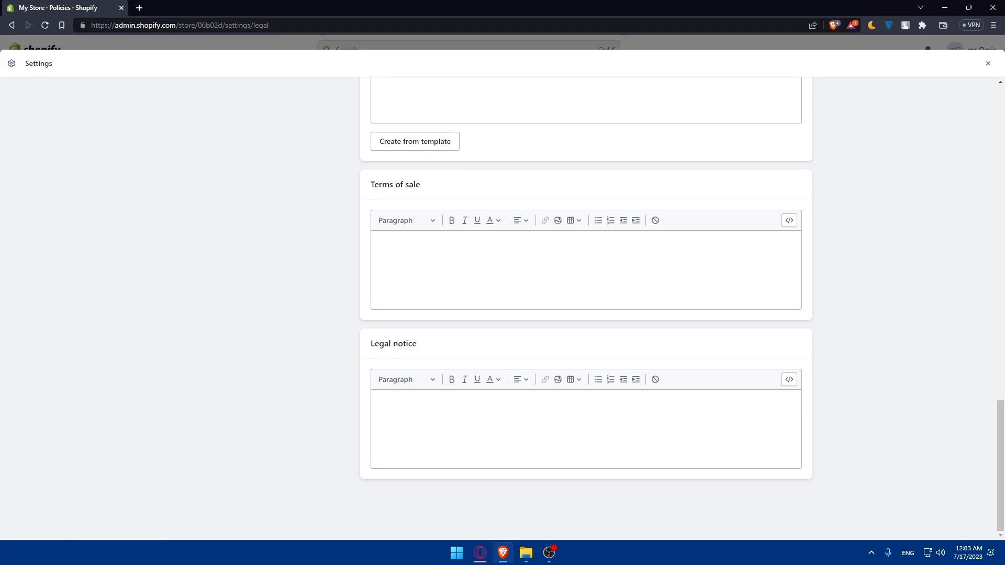
scroll(498, 233, up, 15)
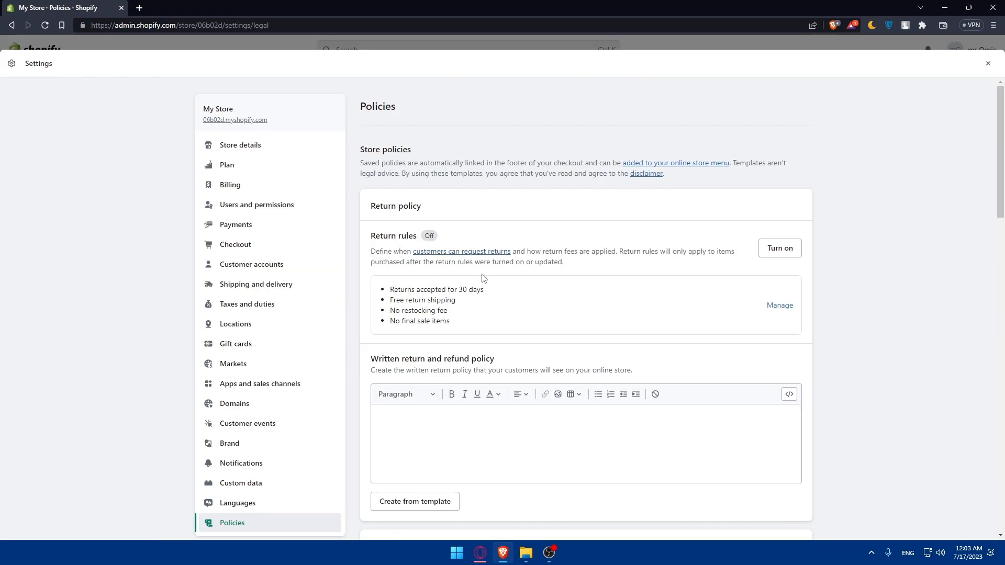
Turn the store's return rules on and back off
click(785, 164)
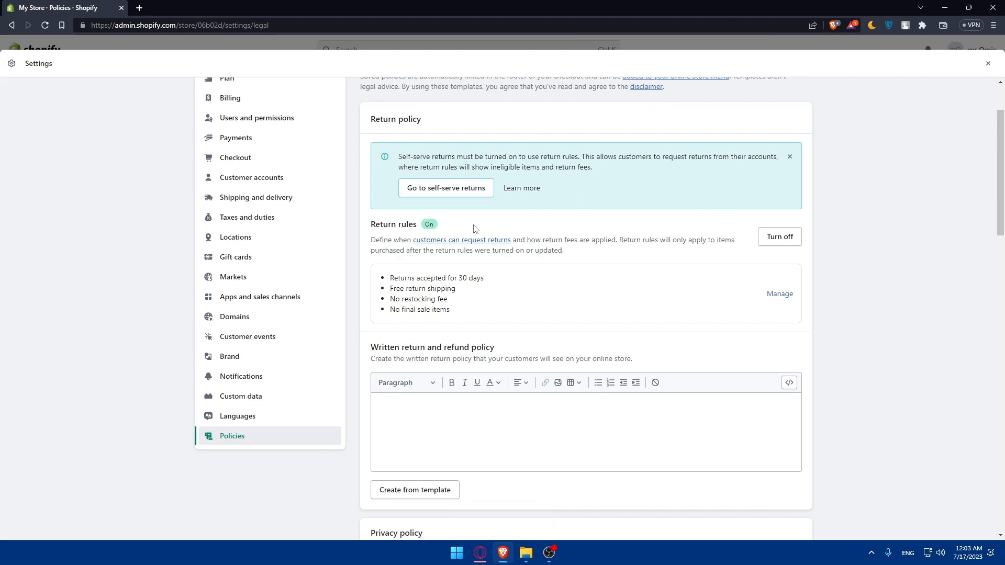
click(780, 237)
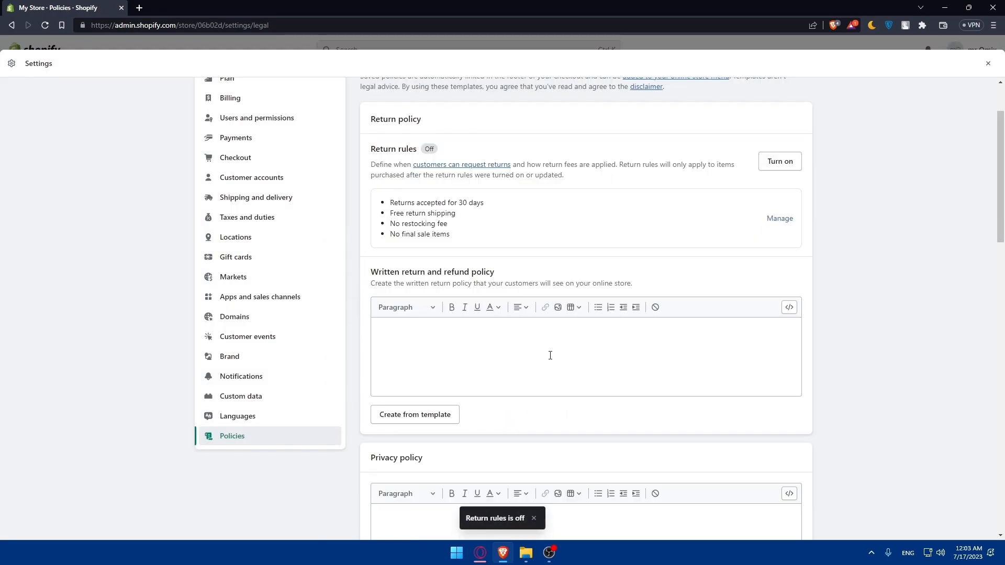
Create the written return and refund policy from the template and read through its text
click(413, 414)
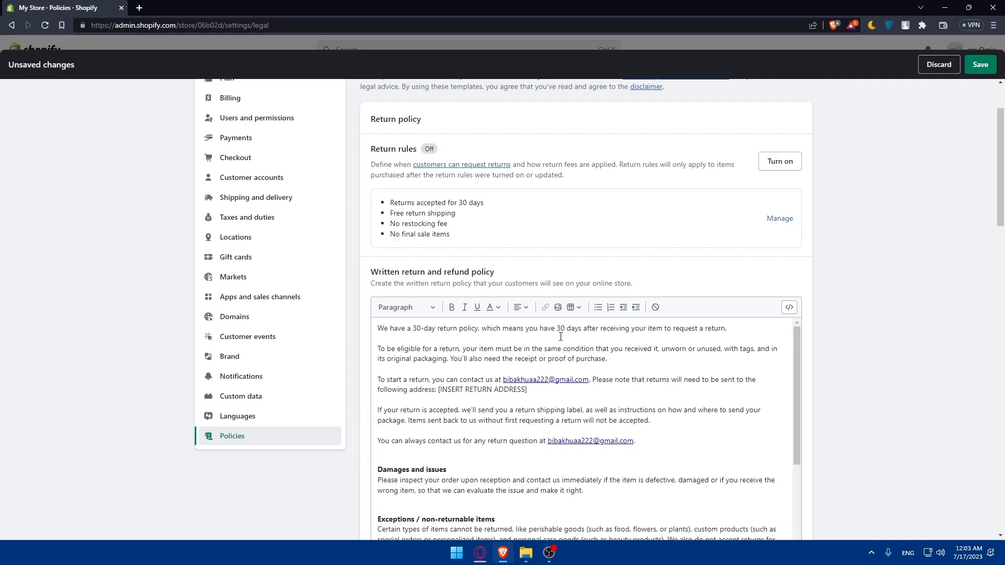
scroll(560, 336, down, 2)
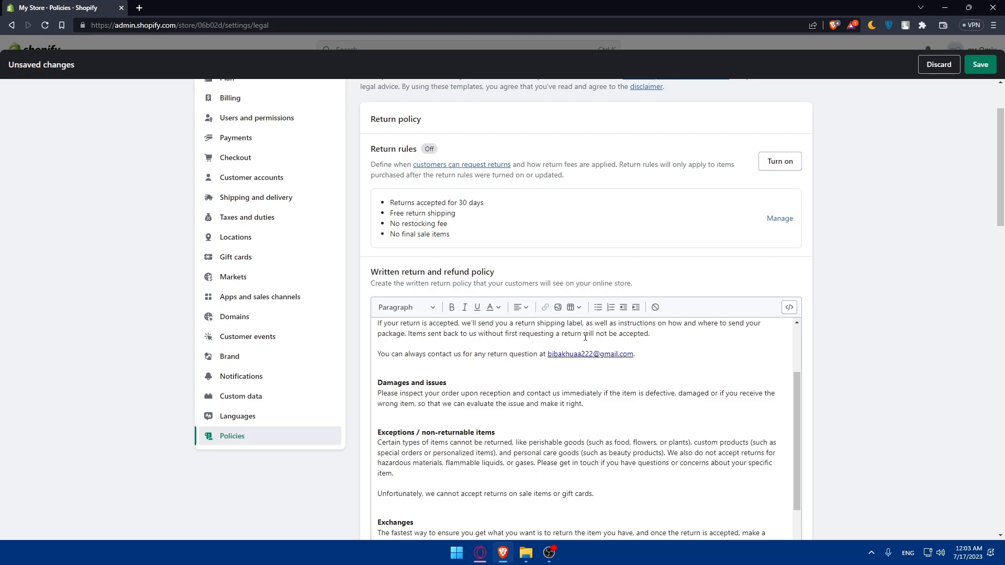
scroll(597, 345, down, 2)
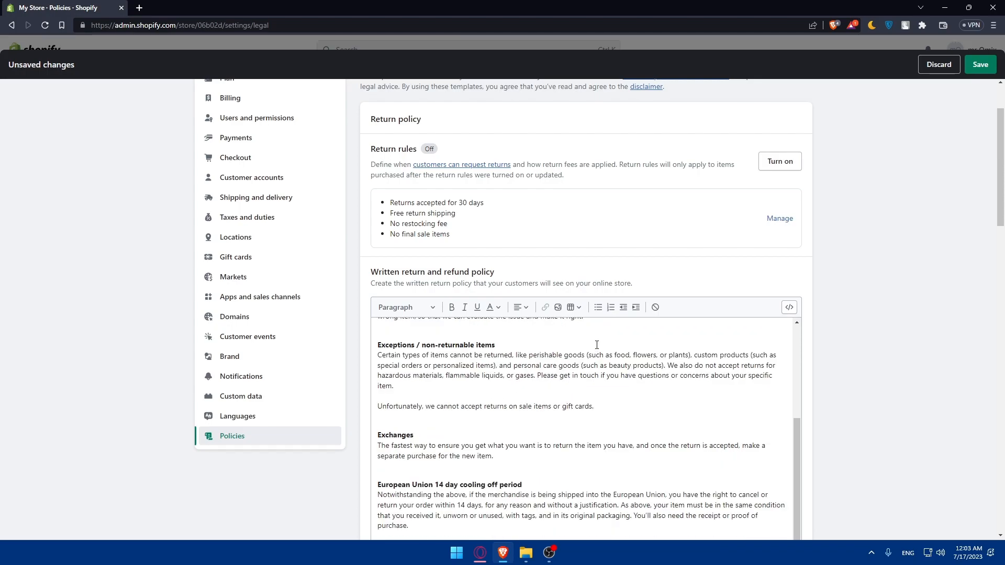
scroll(597, 345, up, 2)
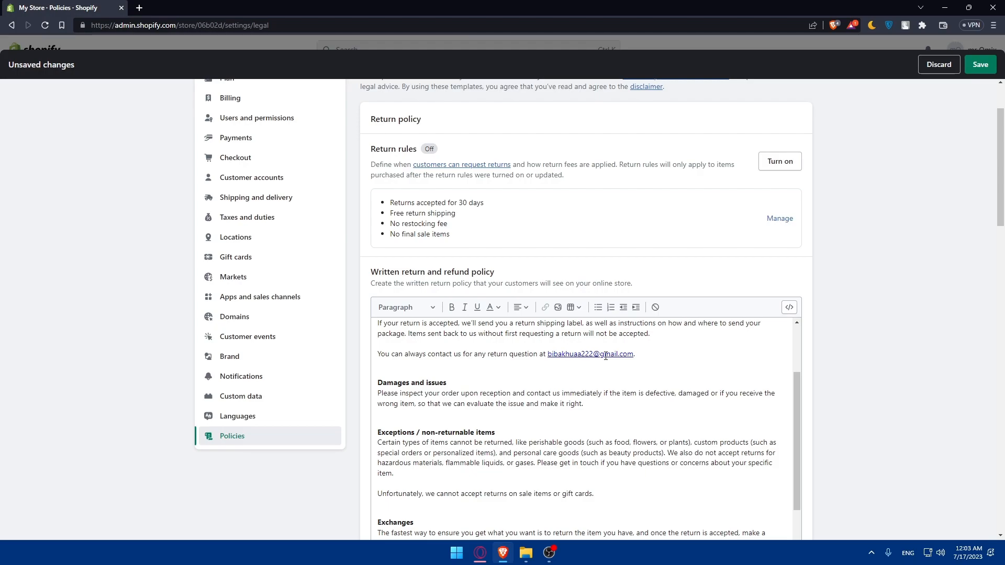
scroll(663, 375, down, 2)
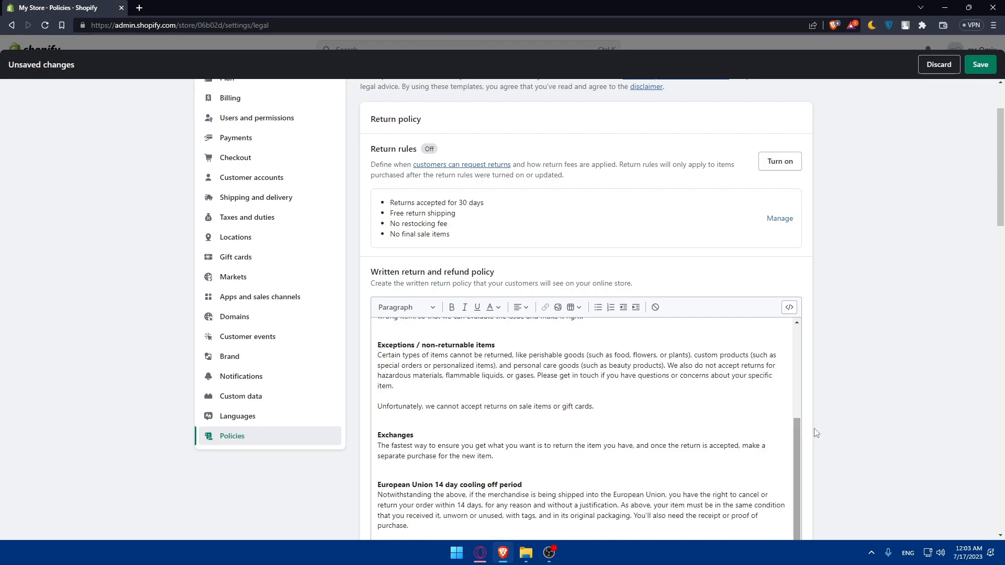
scroll(814, 366, down, 3)
scroll(797, 341, down, 1)
drag(796, 267, 796, 157)
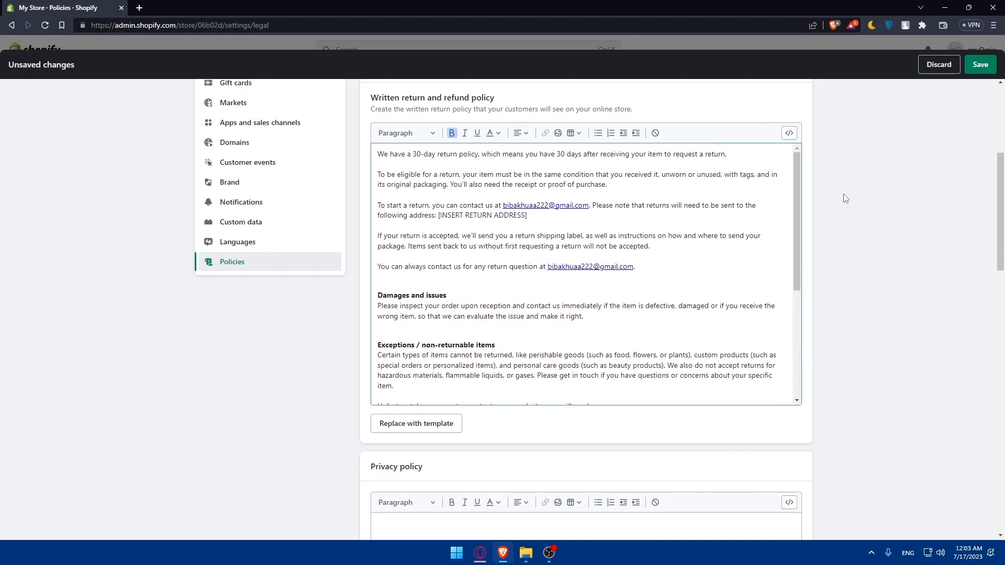
click(591, 225)
mouse_move(605, 236)
mouse_down()
mouse_move(530, 236)
mouse_move(629, 237)
mouse_move(582, 237)
mouse_move(613, 246)
mouse_up()
drag(797, 241, 796, 199)
click(862, 209)
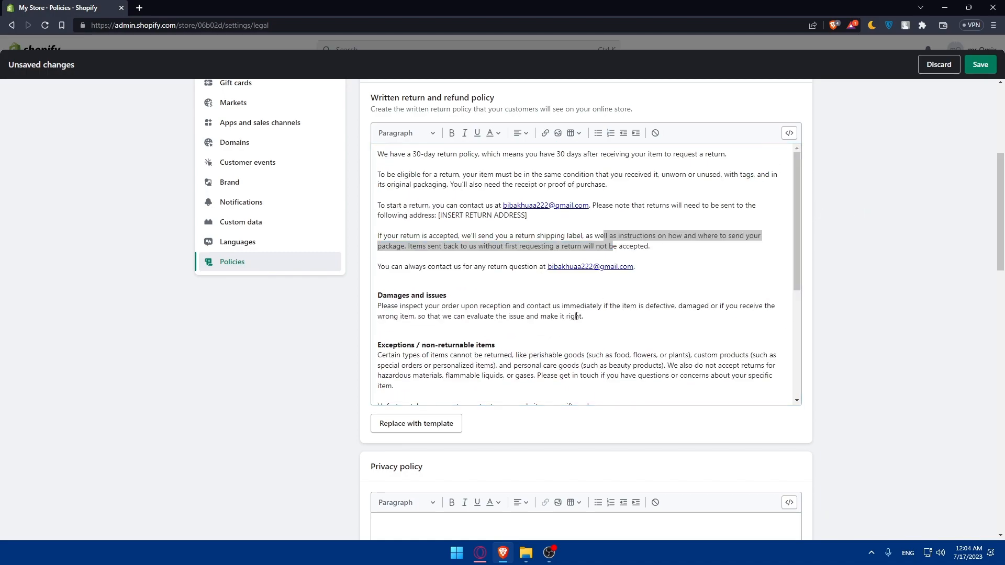
click(406, 425)
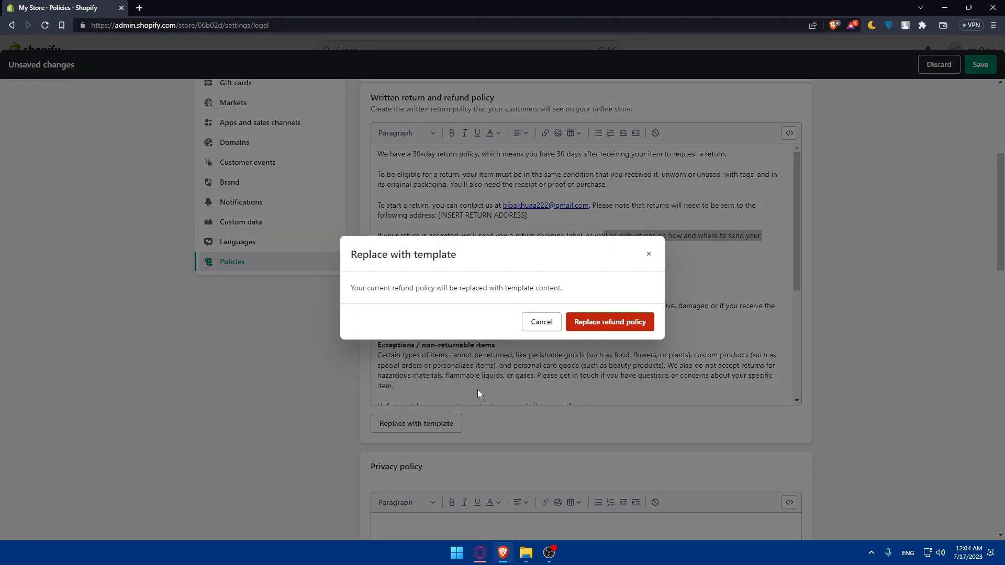
click(649, 255)
scroll(613, 246, up, 3)
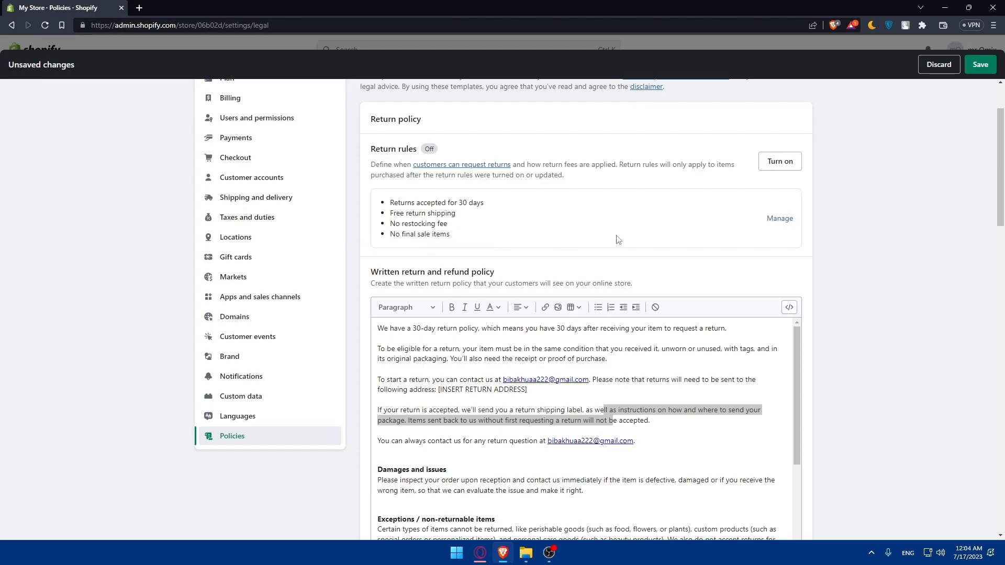
click(782, 220)
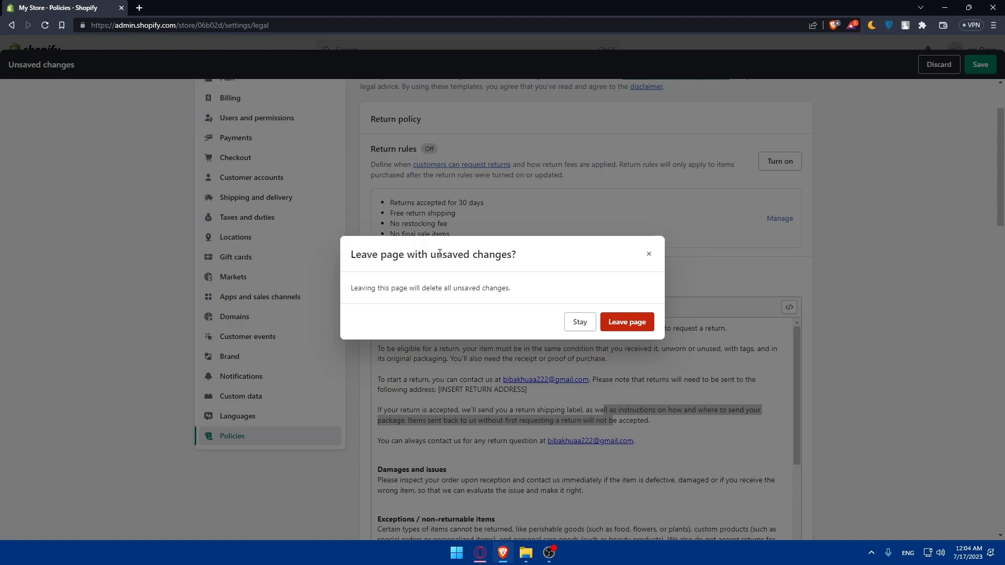
click(649, 255)
Save the written return and refund policy and open the default return rules for management
scroll(652, 261, down, 5)
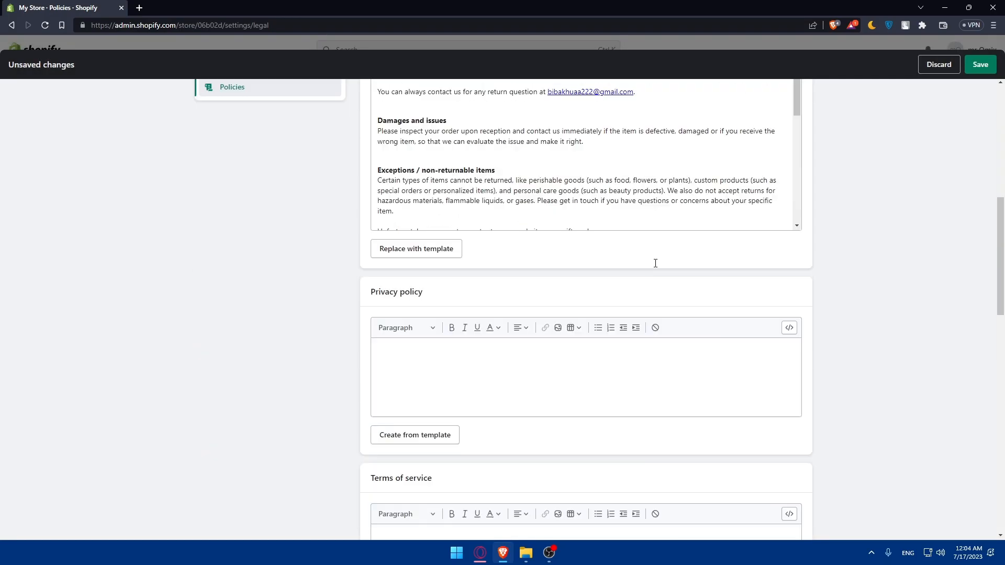
scroll(623, 273, down, 9)
scroll(622, 272, up, 15)
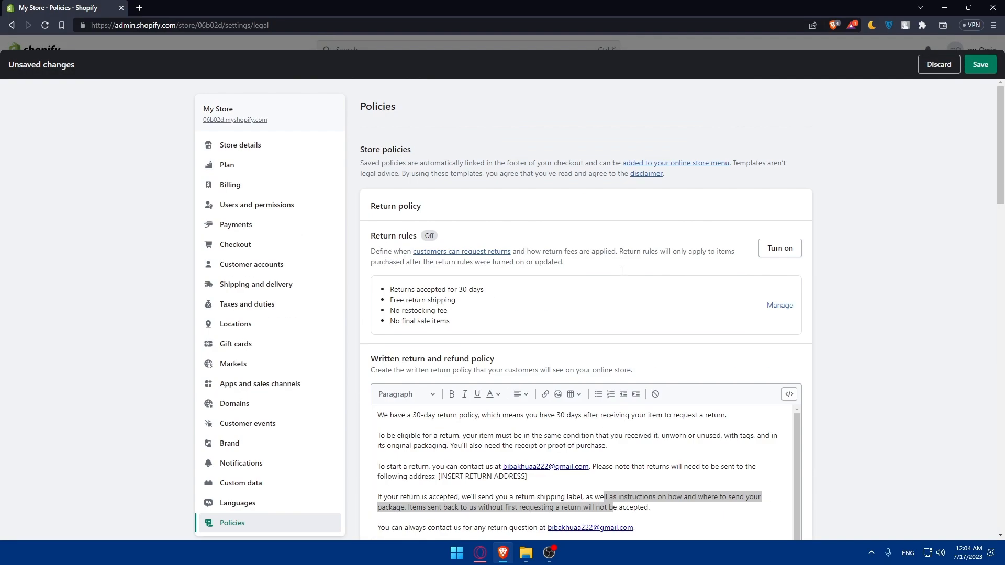
click(980, 64)
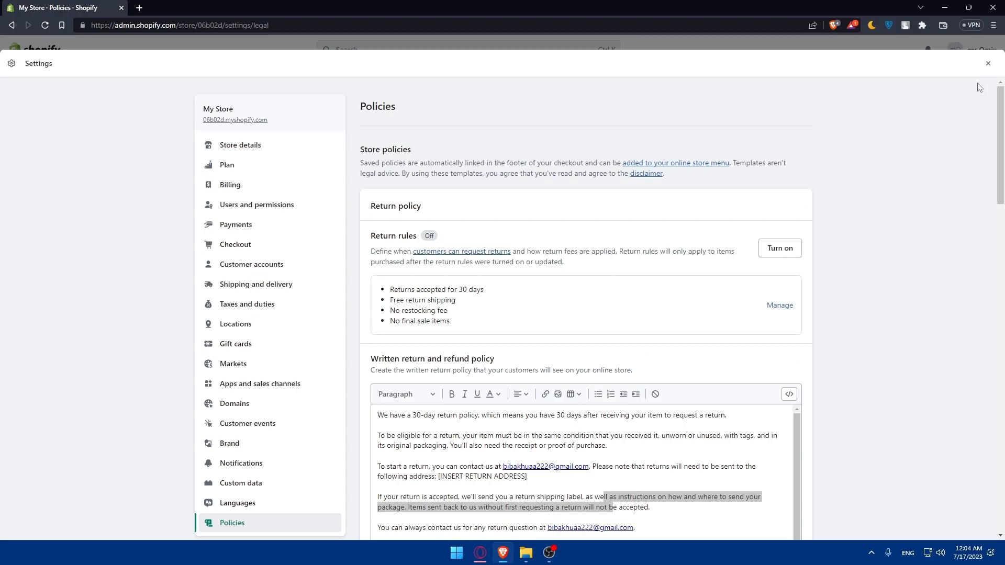
click(780, 219)
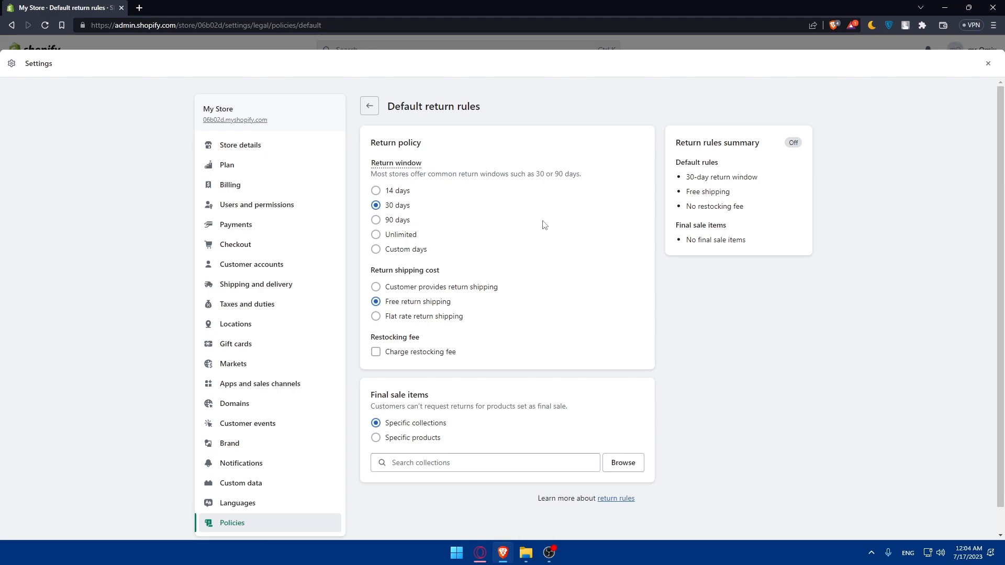
Set the default return window to 14 days, and switch the restocking fee on and back off
click(376, 190)
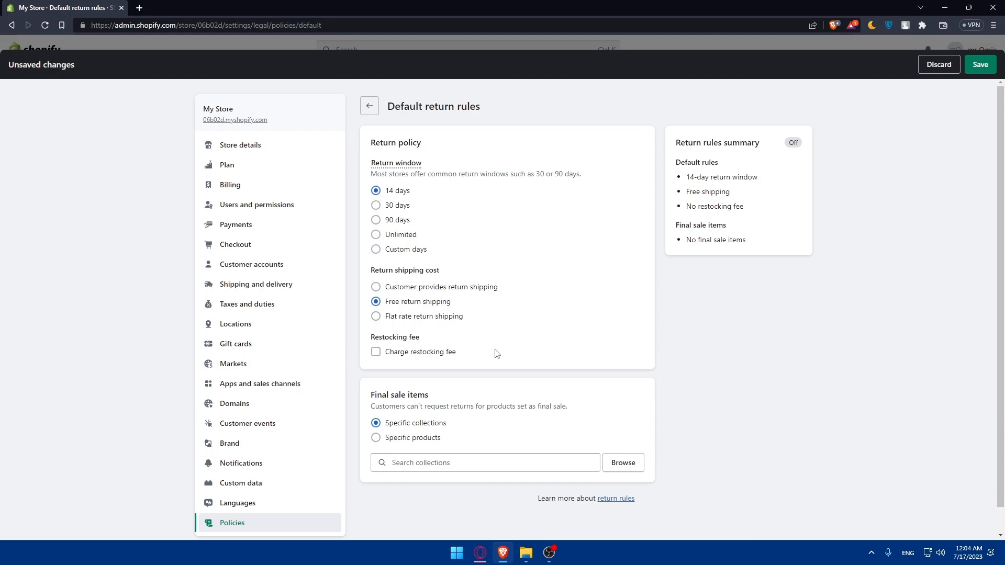
click(376, 352)
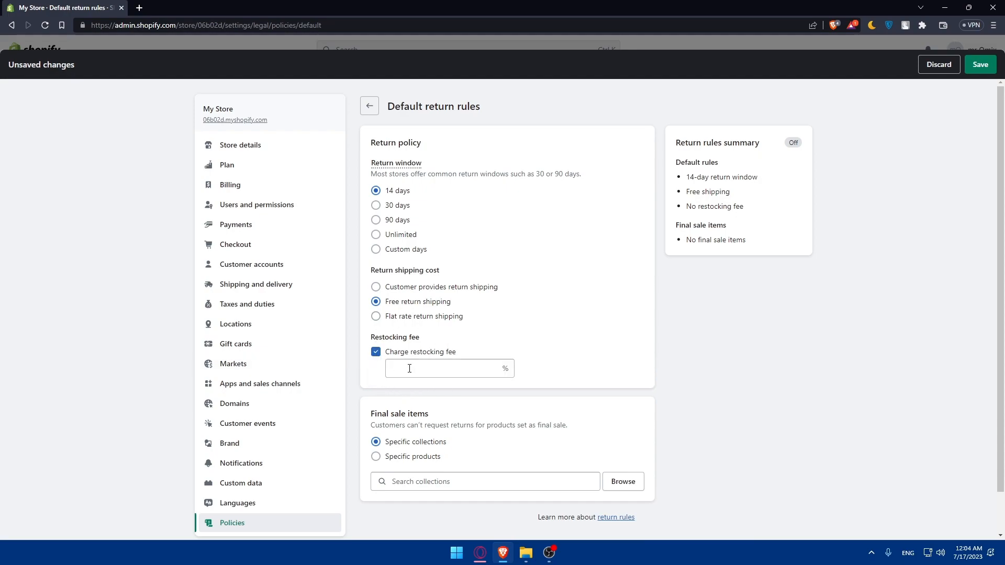
click(376, 352)
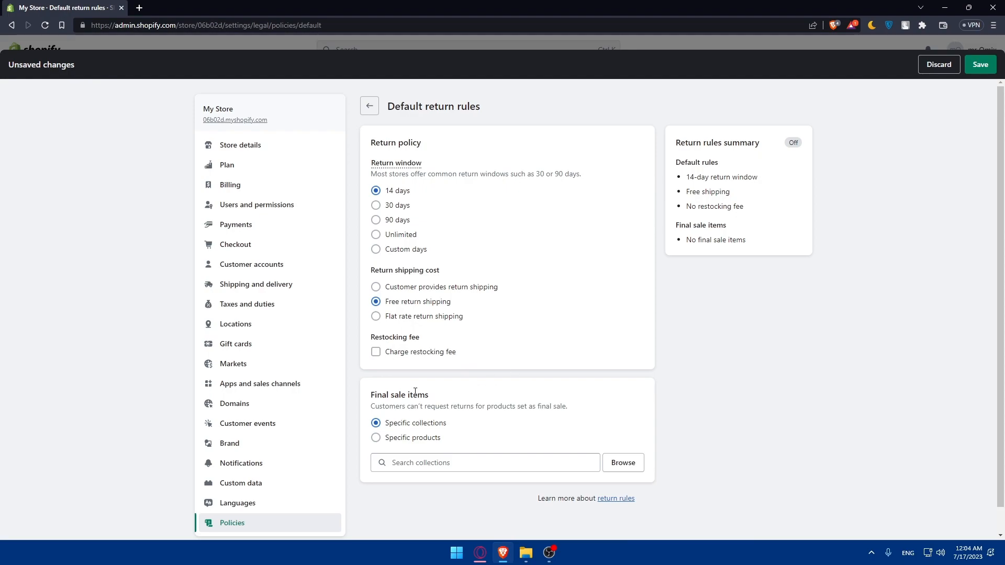
Switch the final sale items between specific products and specific collections, ending on specific collections
click(376, 438)
click(375, 424)
click(376, 437)
click(376, 424)
Save the default return rules and turn them on
click(980, 64)
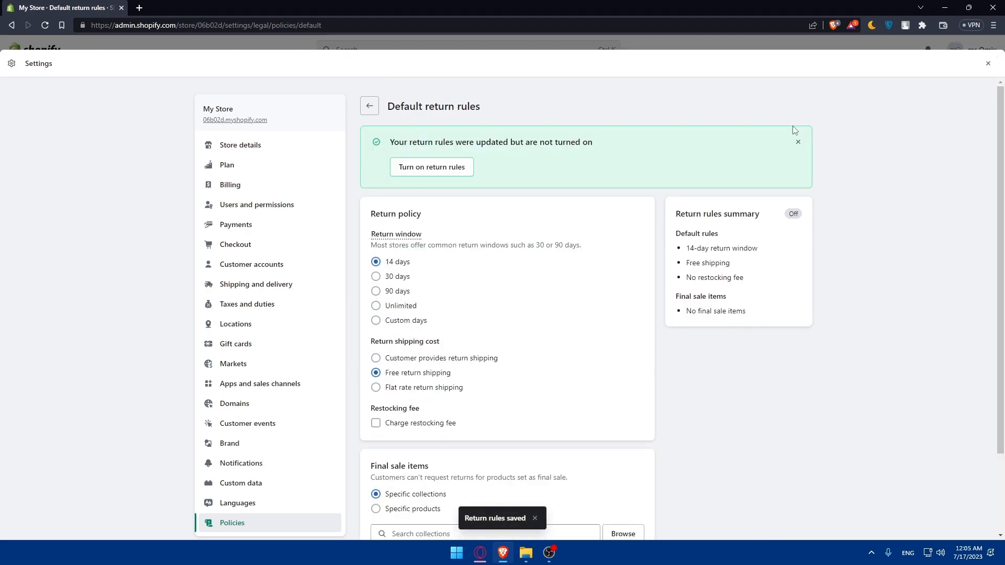
click(453, 170)
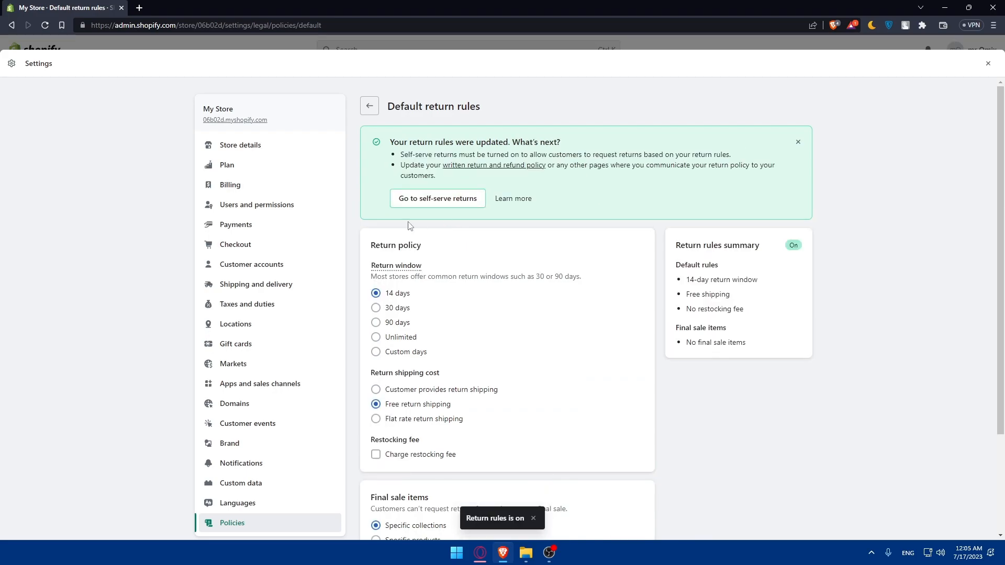
scroll(312, 302, down, 3)
Review the return rules summary on the policies page and the self-serve returns setting under customer accounts
click(258, 399)
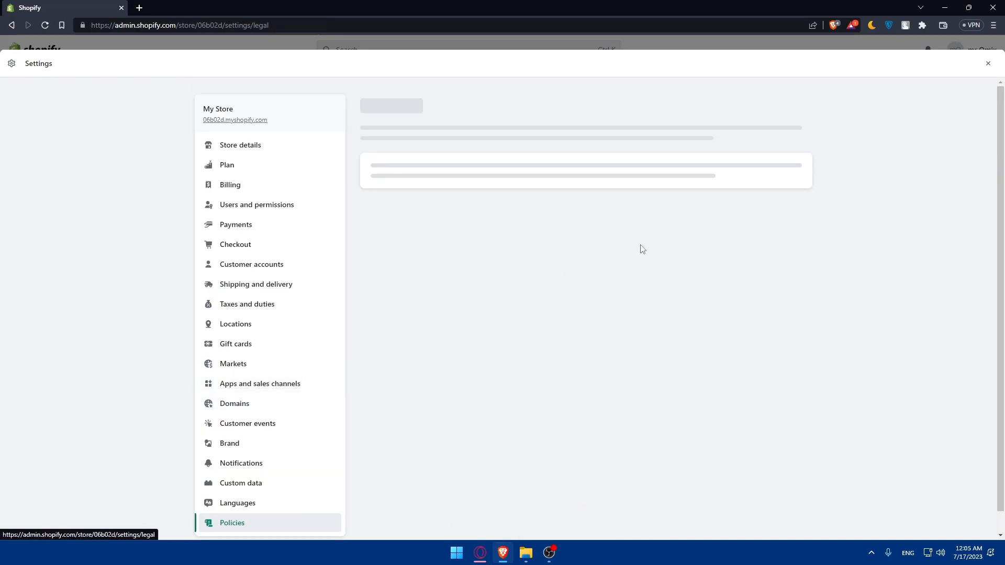
scroll(543, 299, down, 2)
drag(463, 312, 394, 278)
click(499, 302)
drag(501, 315, 398, 279)
click(519, 302)
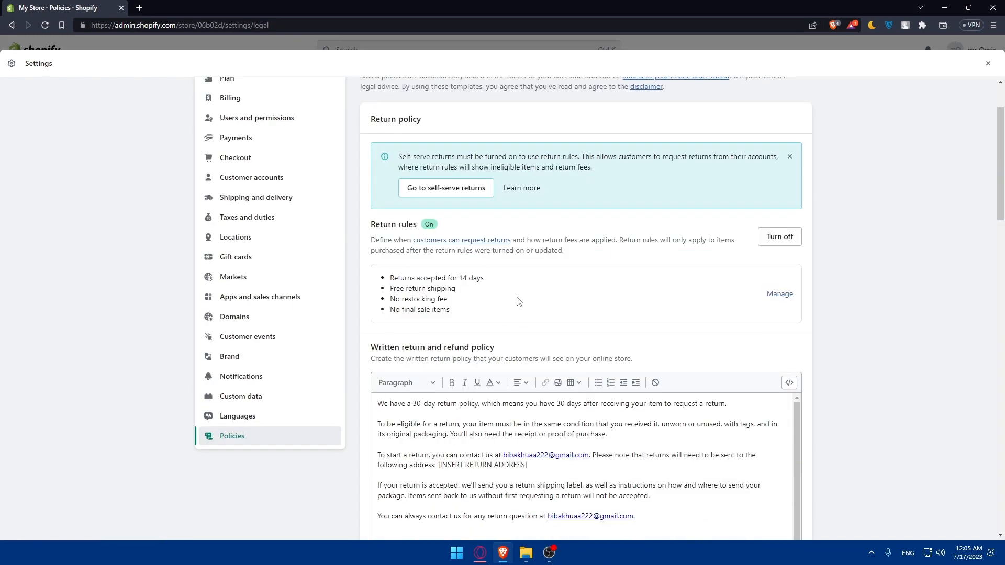
click(418, 192)
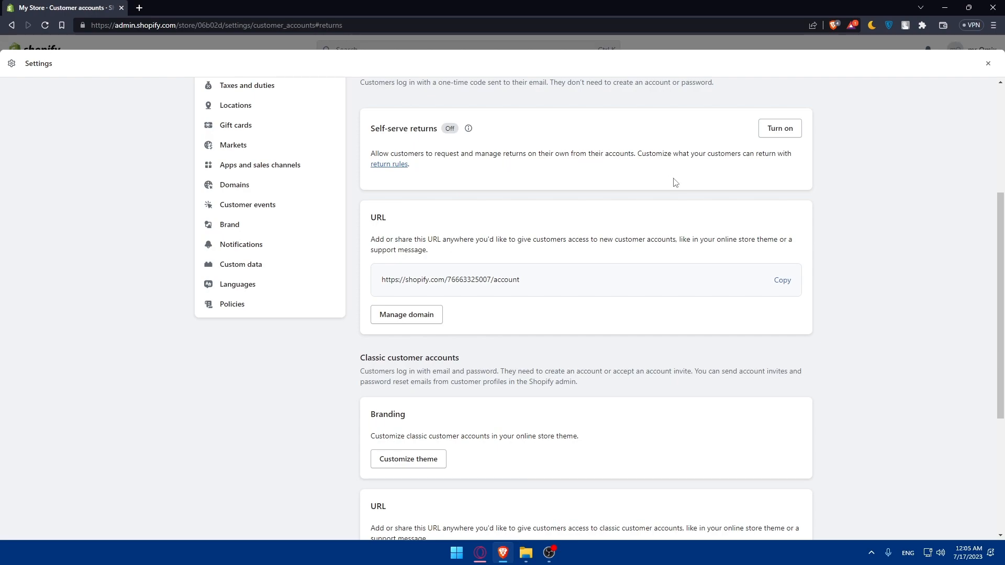
click(393, 165)
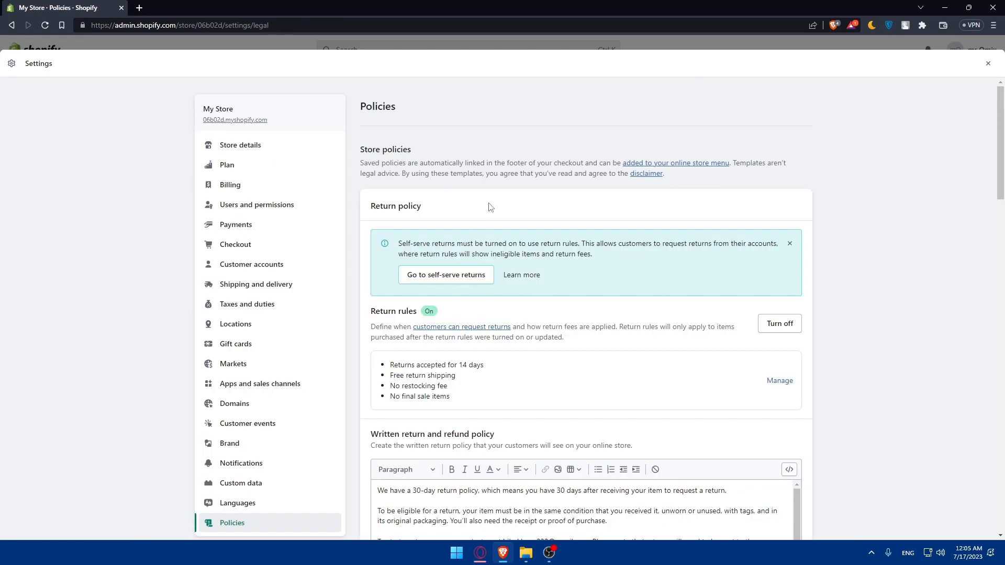
Create the privacy policy from the template and read through its text
scroll(592, 241, down, 5)
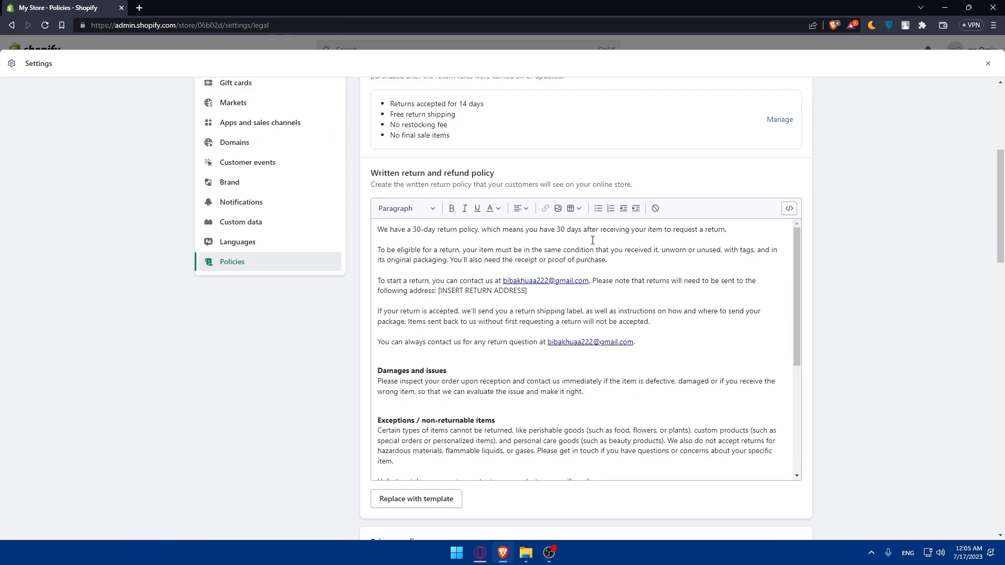
scroll(593, 240, down, 4)
scroll(836, 279, down, 5)
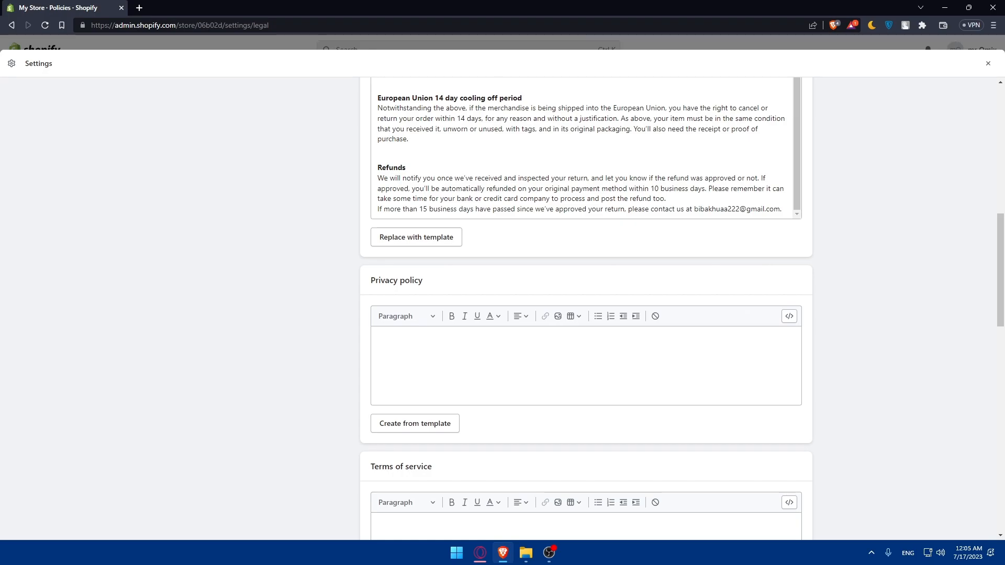
scroll(811, 349, down, 2)
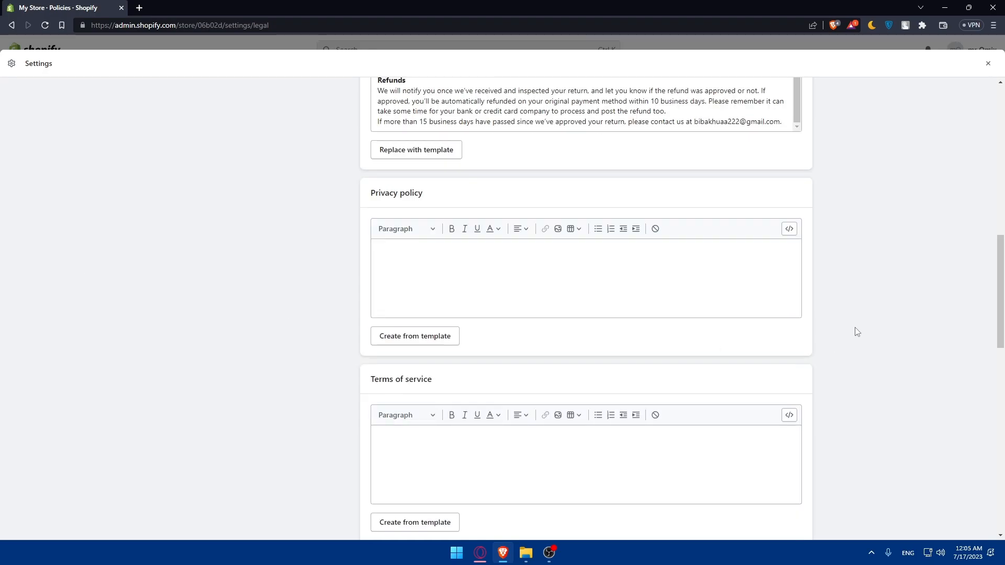
click(396, 338)
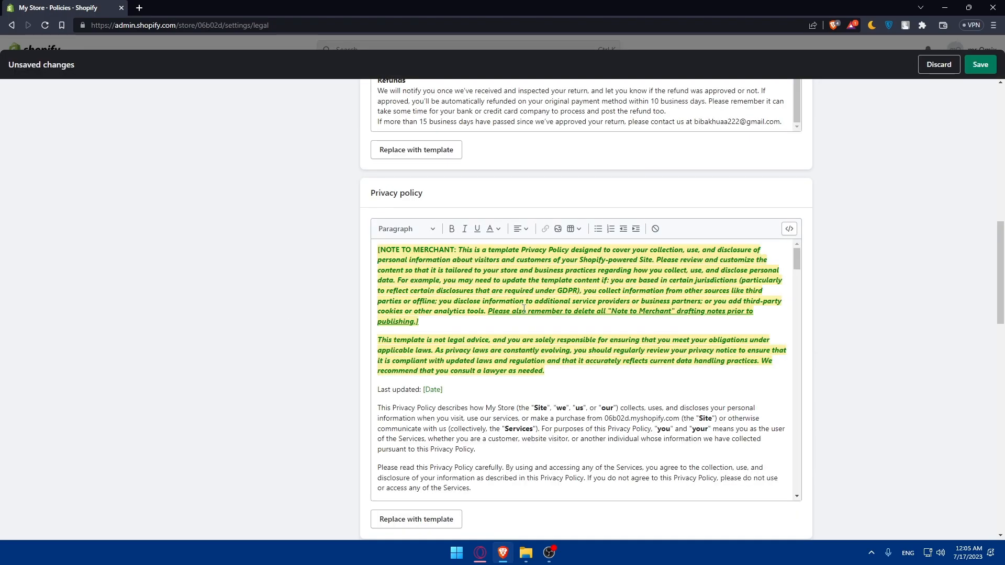
scroll(521, 321, down, 20)
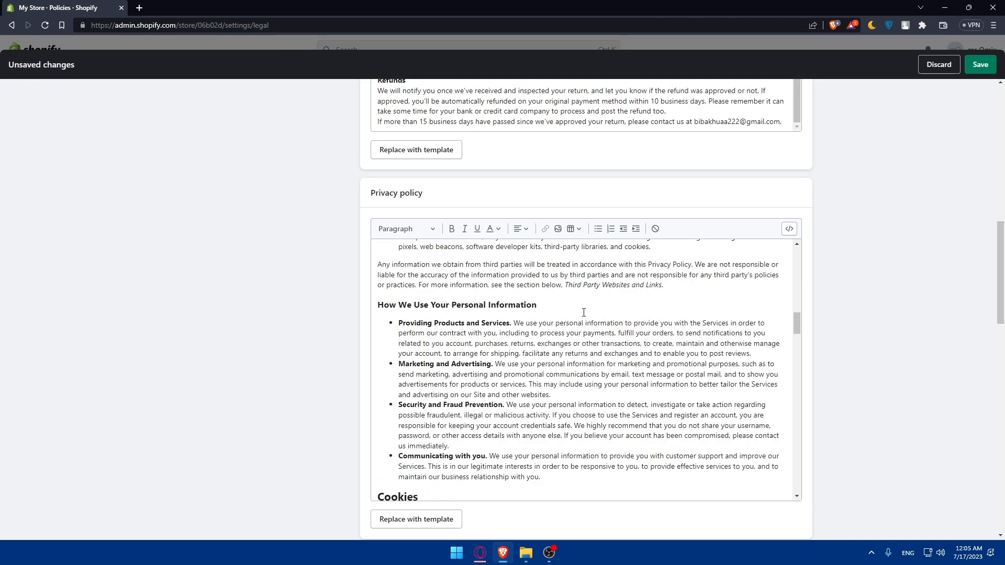
scroll(586, 308, down, 15)
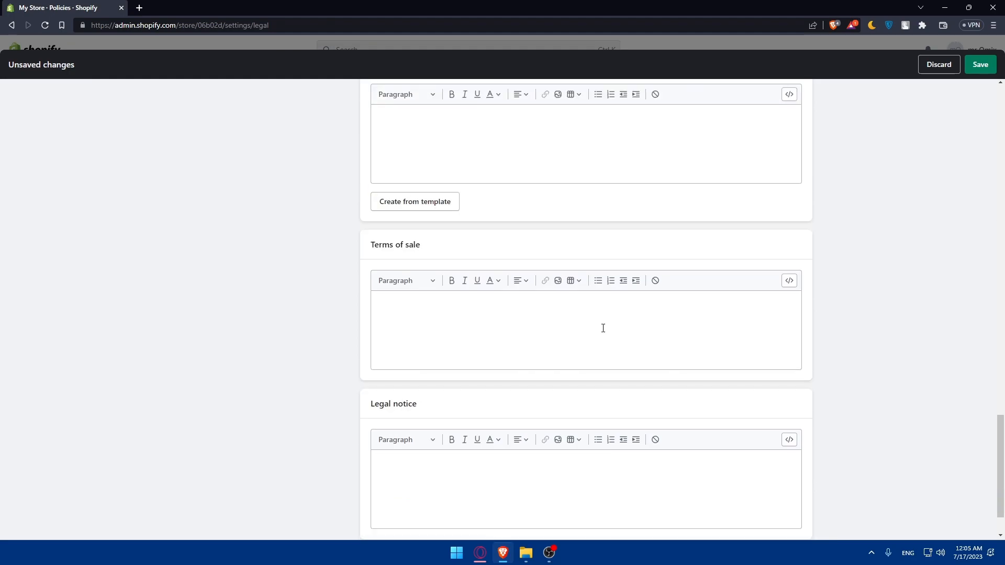
scroll(602, 327, up, 5)
scroll(582, 312, up, 8)
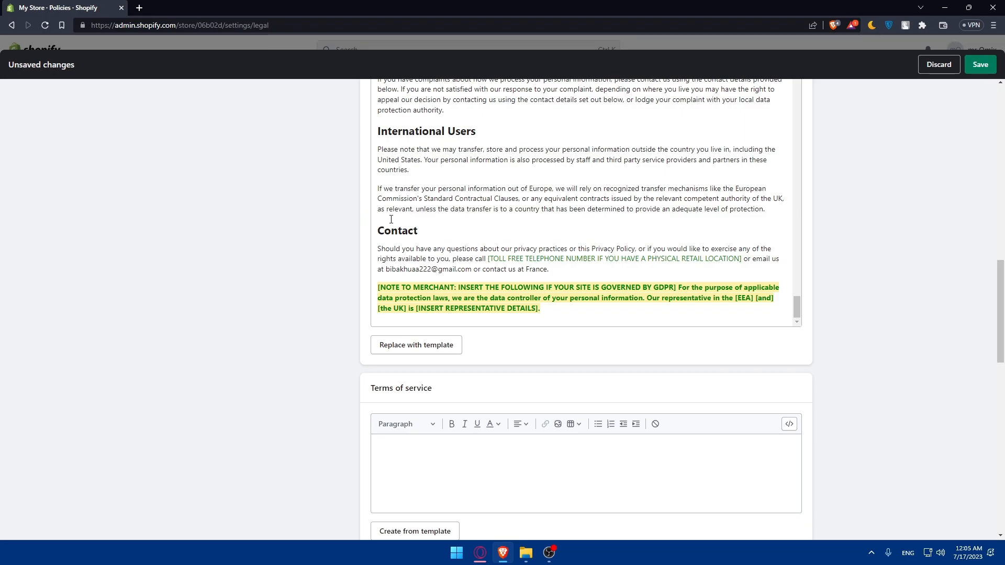
scroll(391, 219, up, 10)
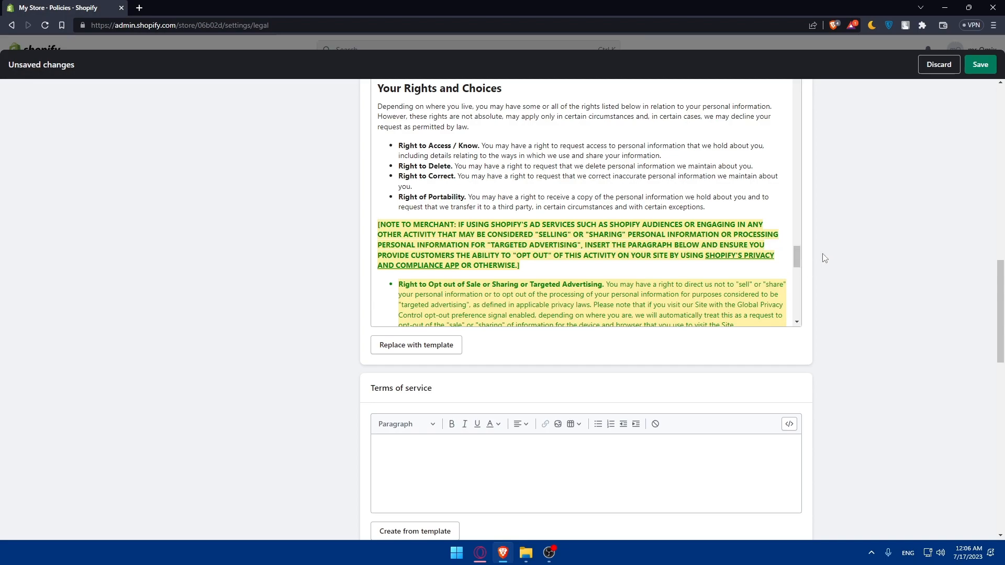
Create the terms of service from the template, read through their sections and save the store policies
scroll(898, 270, down, 3)
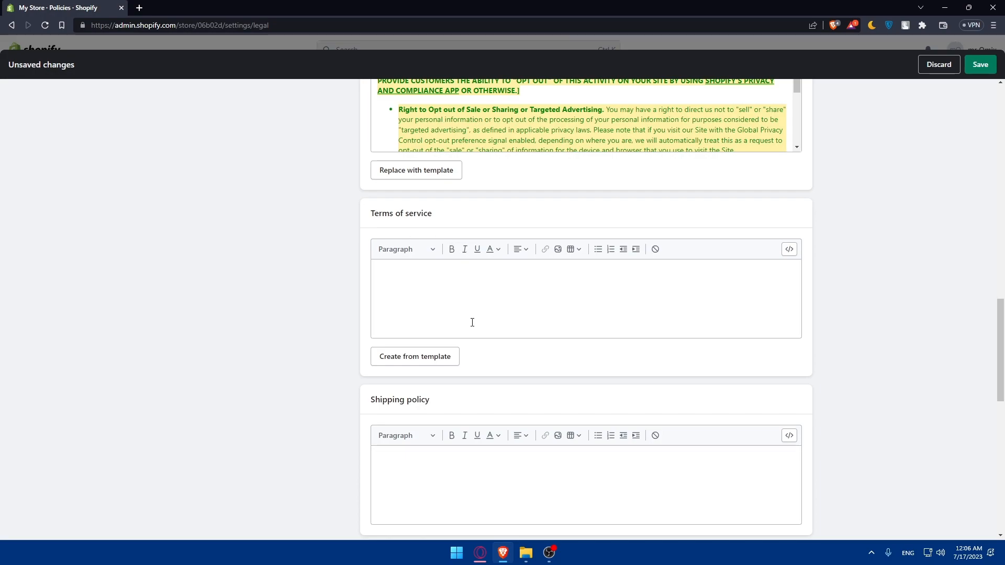
click(404, 367)
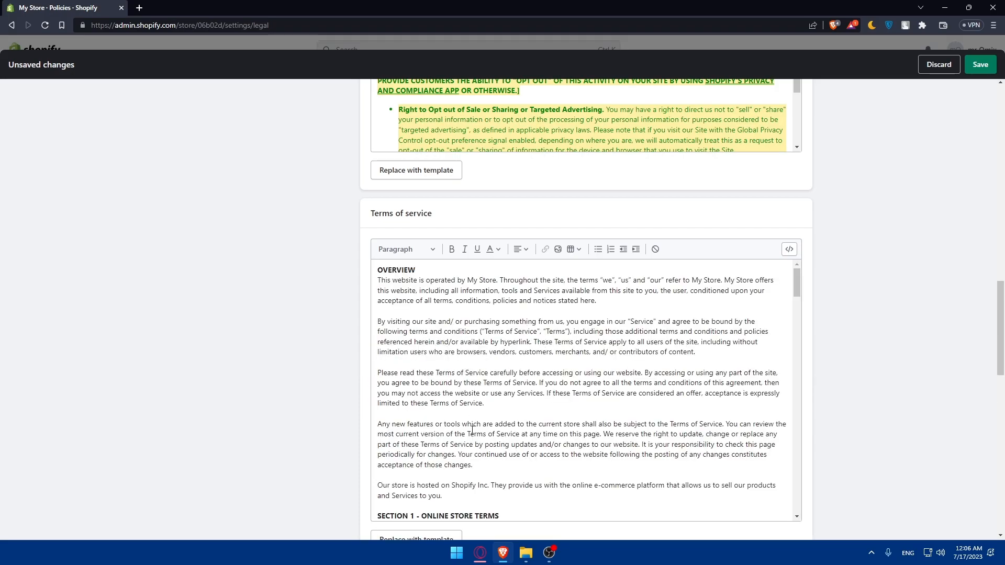
scroll(472, 430, down, 2)
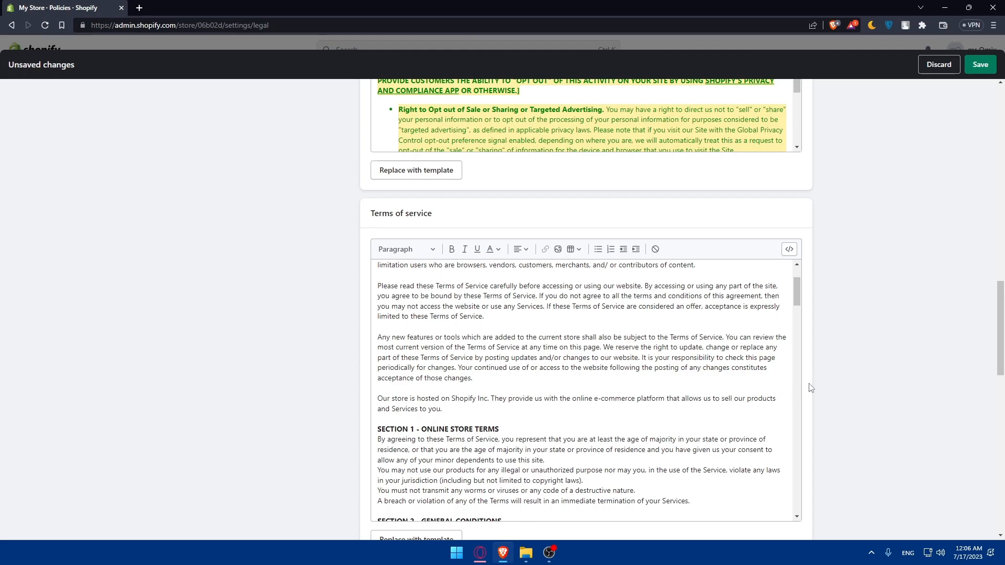
scroll(795, 299, down, 3)
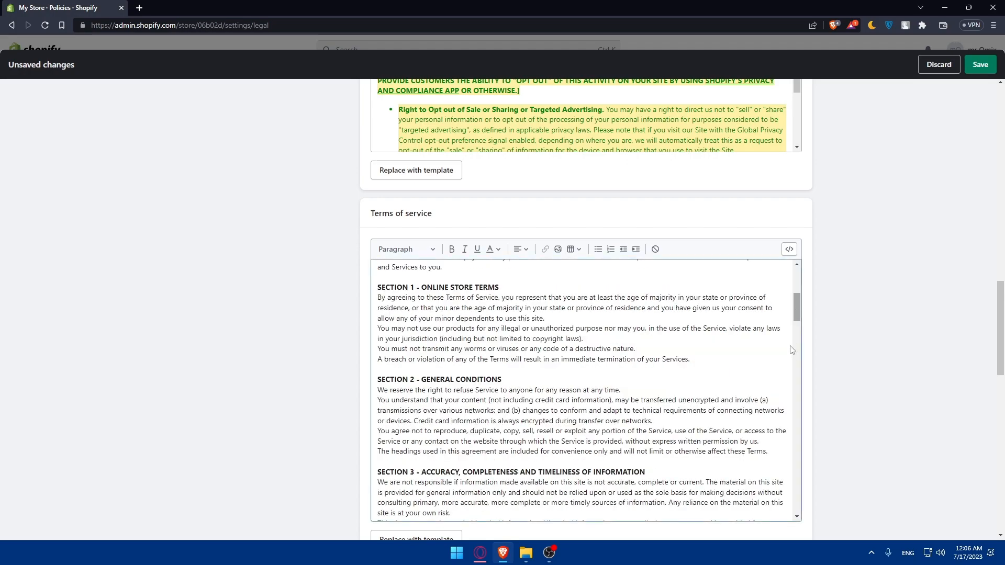
scroll(800, 334, down, 2)
drag(800, 334, 796, 445)
scroll(910, 338, down, 2)
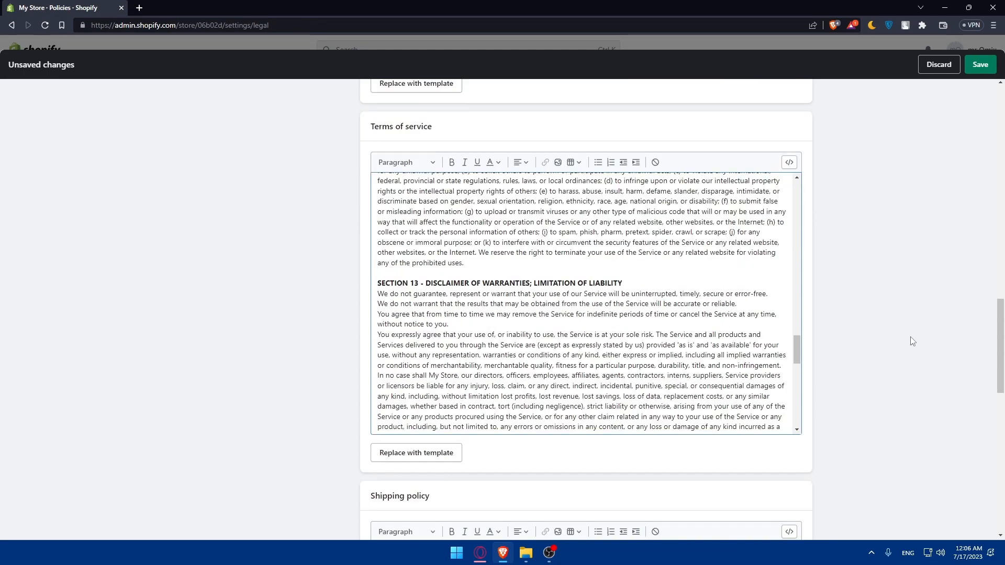
click(980, 64)
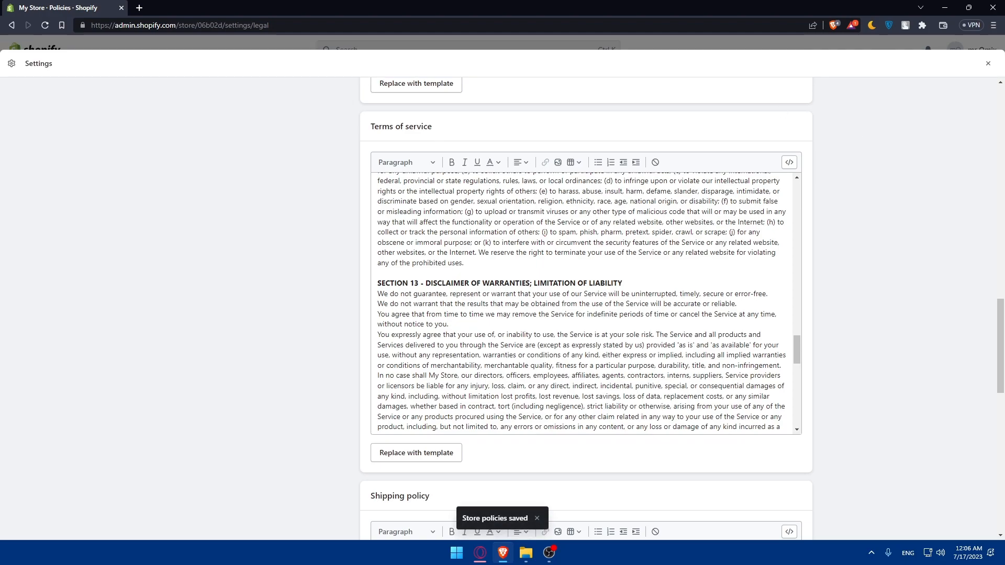
Look over the remaining policy sections, from the shipping policy down to the legal notice
scroll(495, 316, down, 3)
scroll(858, 320, down, 3)
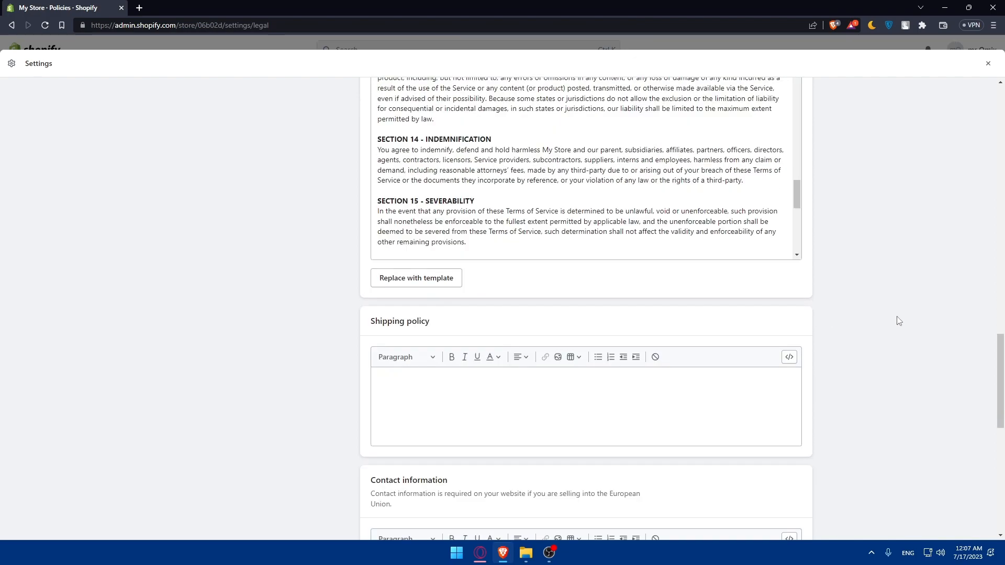
scroll(794, 338, down, 5)
scroll(851, 312, down, 5)
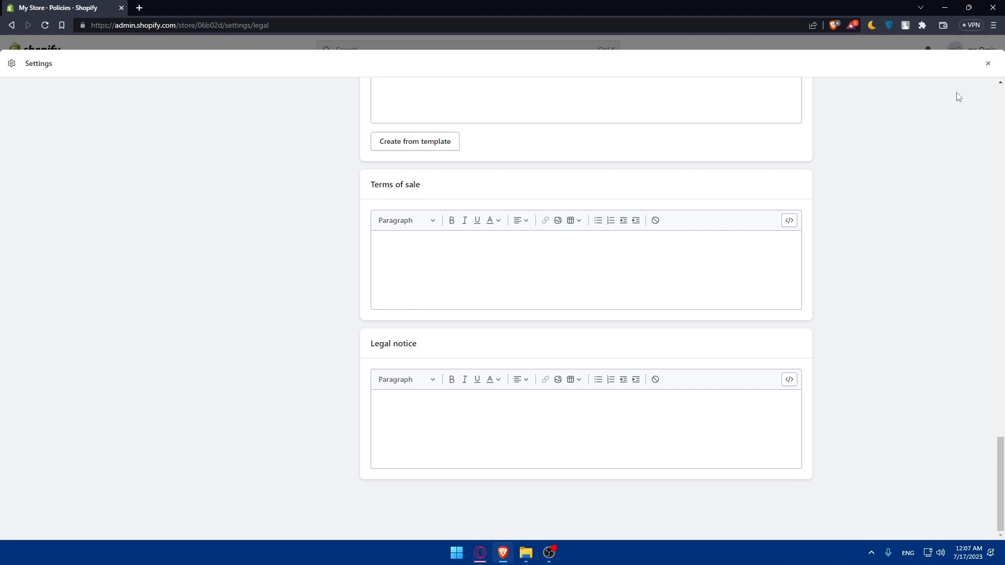
Close the store settings and collapse the trial notice on the home page
click(988, 65)
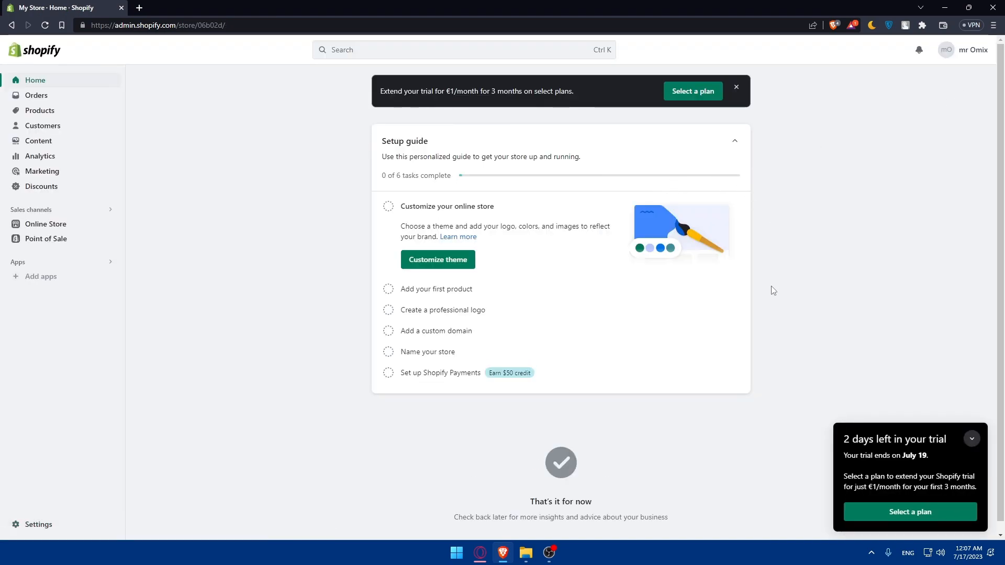
click(972, 439)
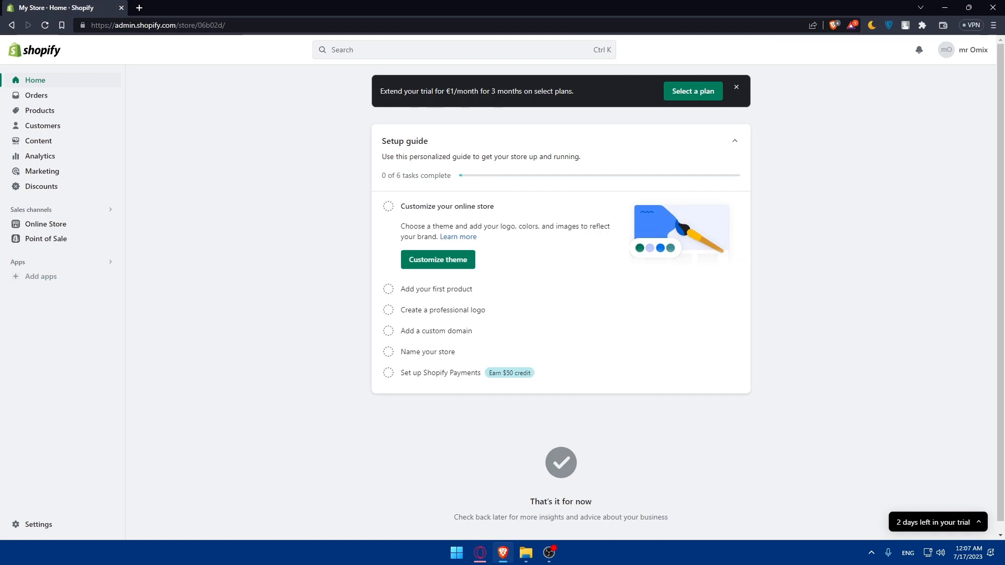